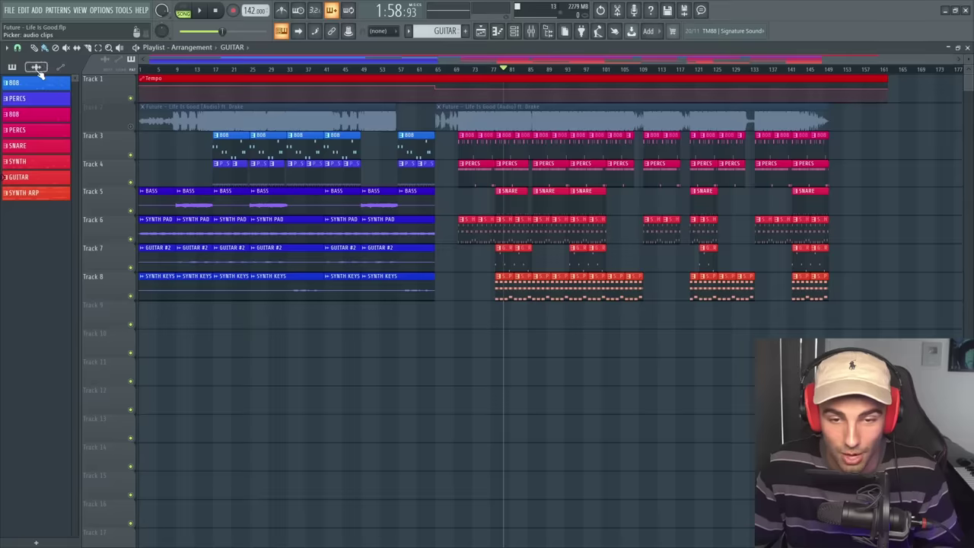
# Create a tempo automation clip on Track 1 and paste the current tempo onto its point.
pyautogui.rightClick(38, 84)
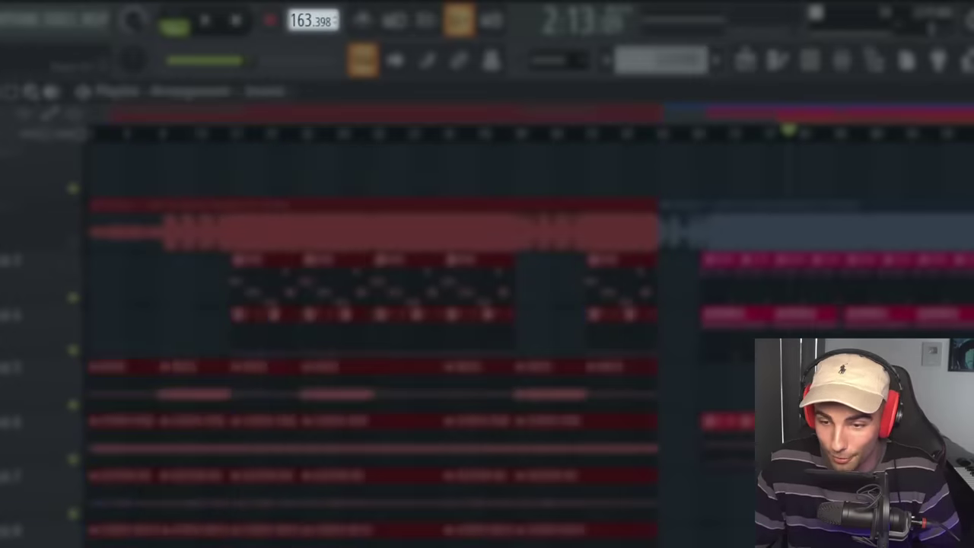
pyautogui.rightClick(308, 21)
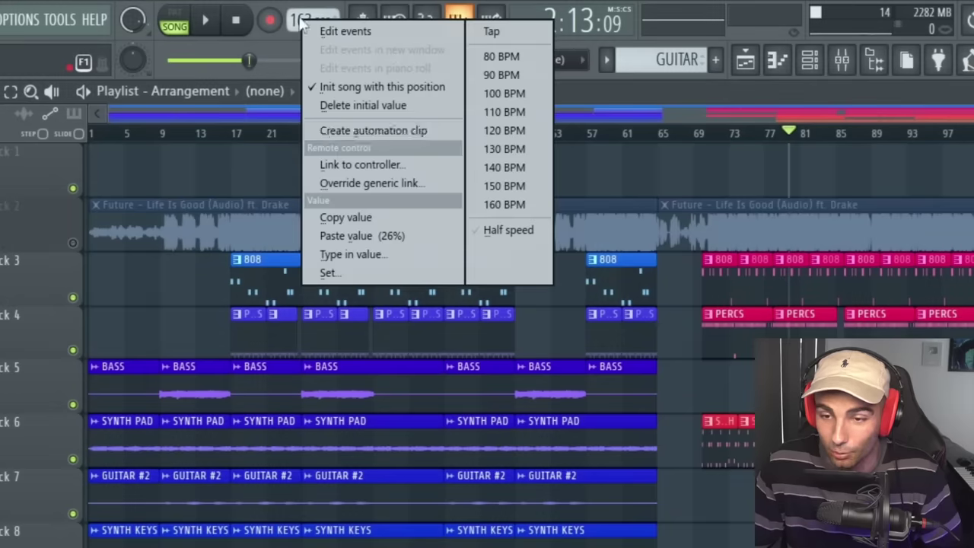
pyautogui.click(356, 130)
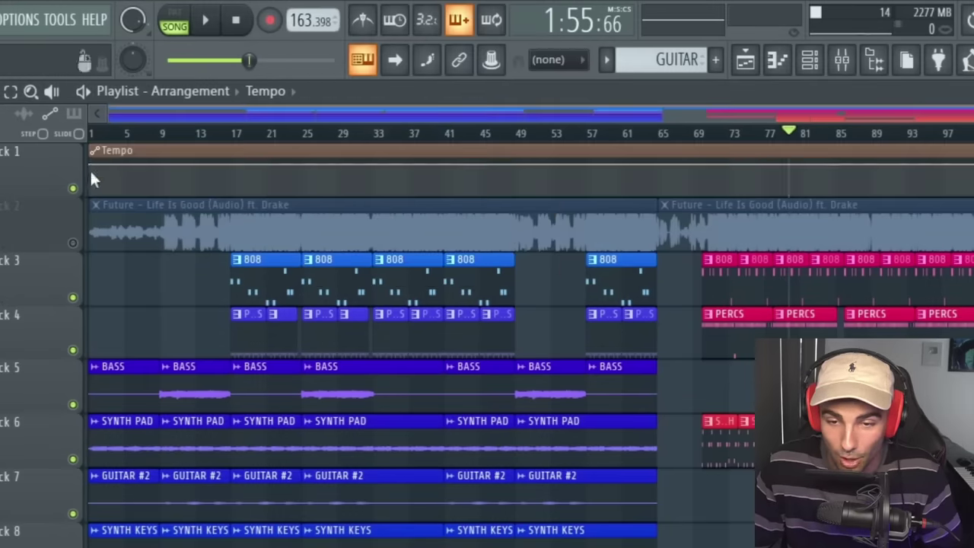
pyautogui.rightClick(90, 169)
pyautogui.click(139, 475)
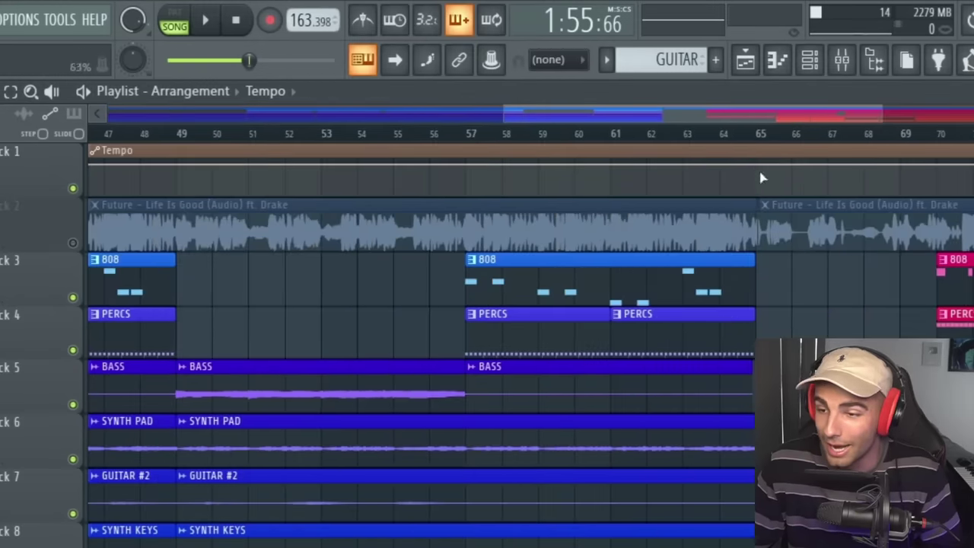
pyautogui.moveTo(761, 175); pyautogui.dragTo(759, 165)
pyautogui.rightClick(758, 165)
pyautogui.click(455, 316)
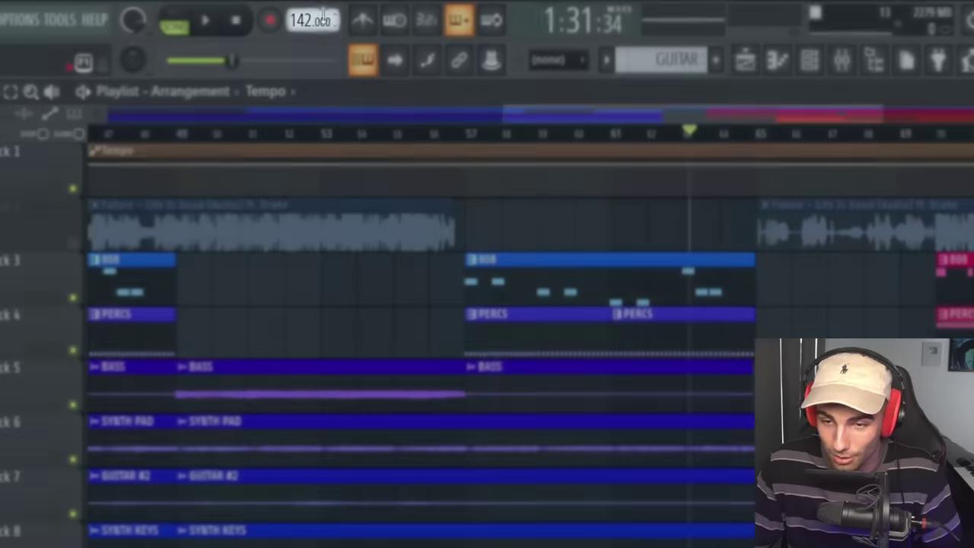
# Paste the new tempo value onto the automation point at bar 65, dropping to 142 BPM.
pyautogui.rightClick(314, 21)
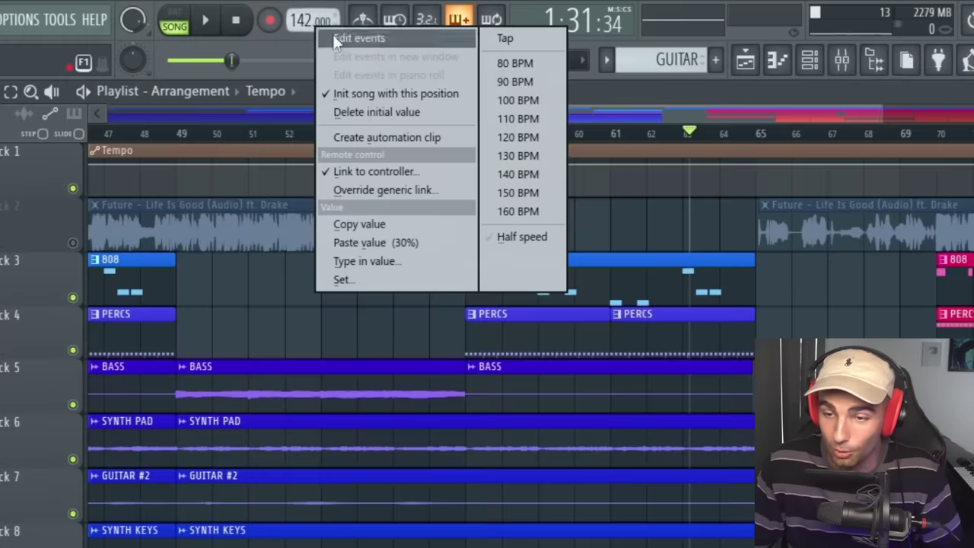
pyautogui.click(388, 219)
pyautogui.click(761, 170)
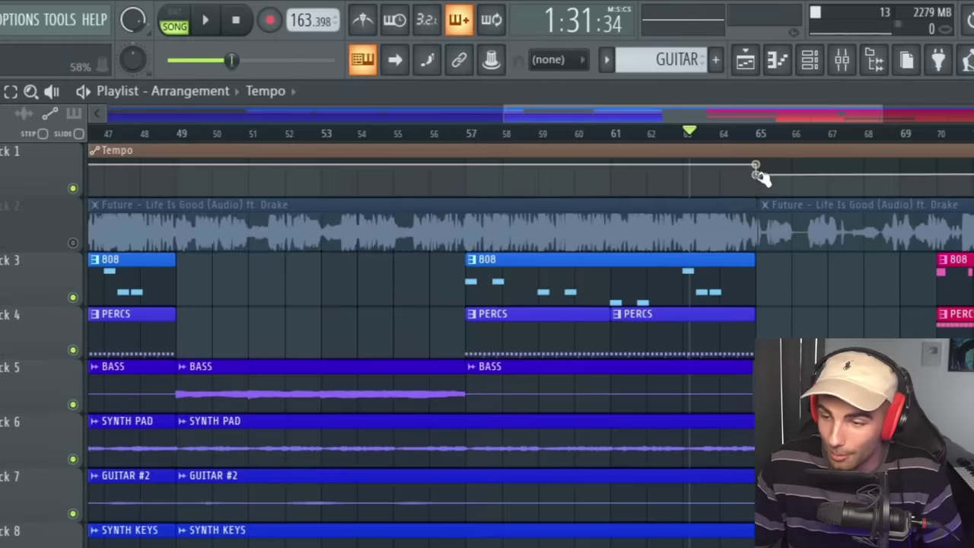
pyautogui.rightClick(761, 169)
pyautogui.click(828, 503)
# Move the playhead from around bar 39 to bar 87 to check the tempo change.
pyautogui.scroll(-3, 707, 398)
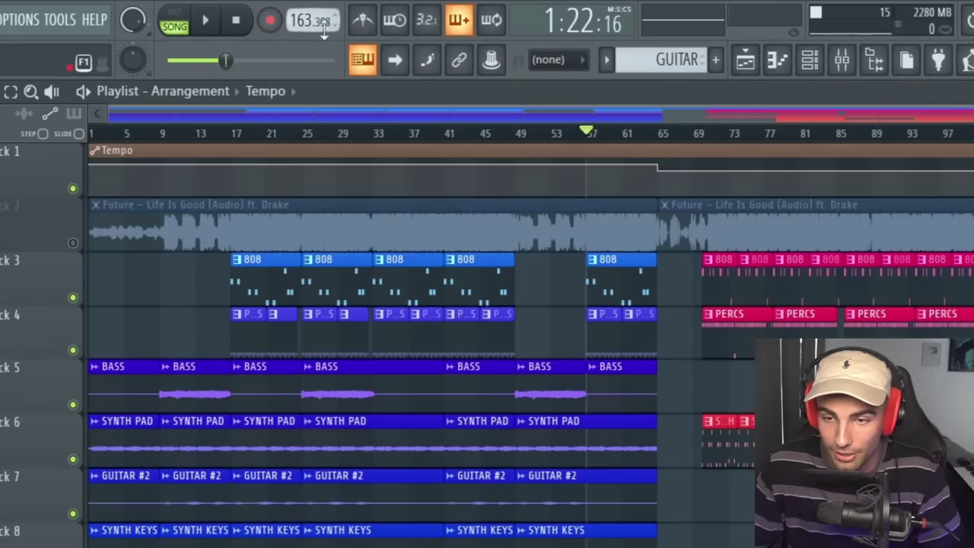
pyautogui.click(431, 133)
pyautogui.moveTo(341, 132); pyautogui.dragTo(846, 151)
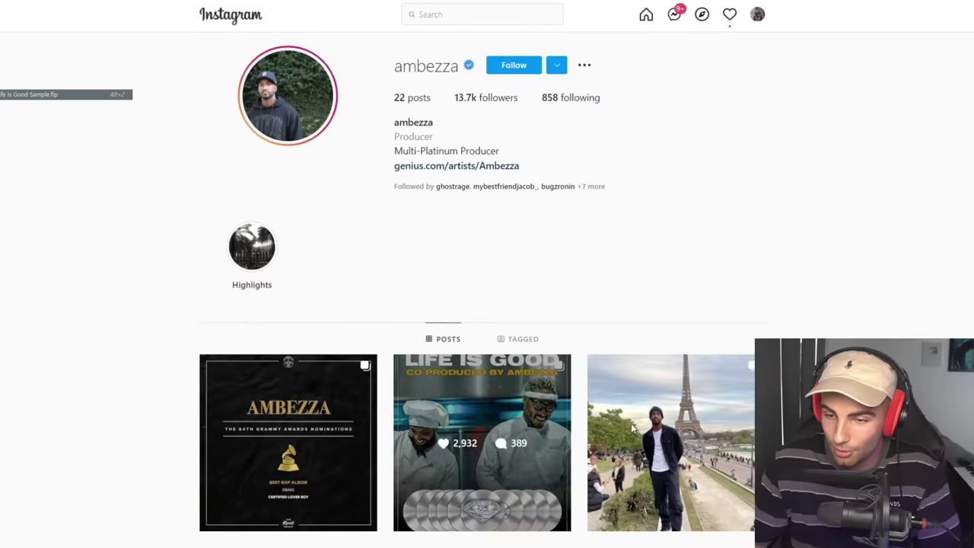
# Open the producer's Life Is Good post and advance through two of its slides.
pyautogui.click(511, 434)
pyautogui.click(532, 271)
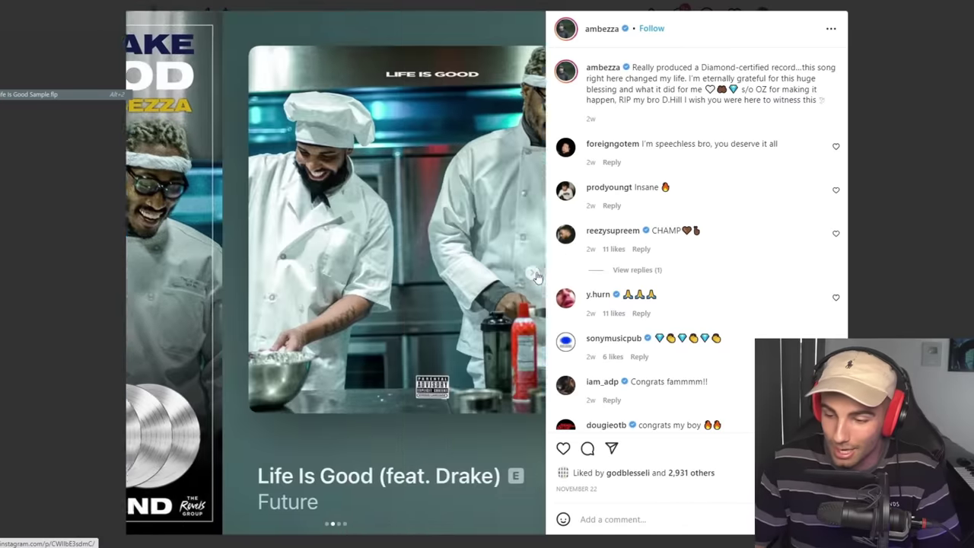
pyautogui.click(532, 272)
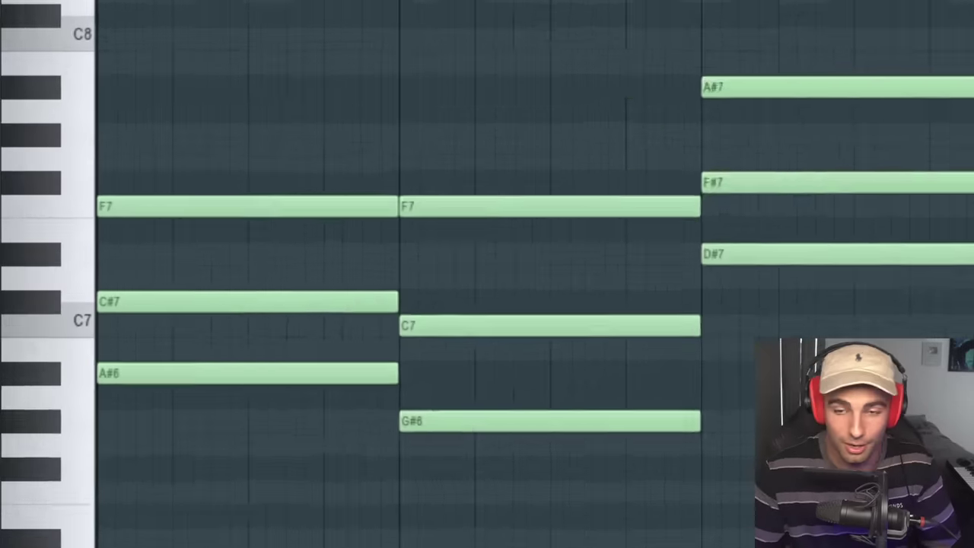
# Play the pad chords, open Prophet V3's Underwater Adventures preset list, and replay the chords.
pyautogui.press('space')
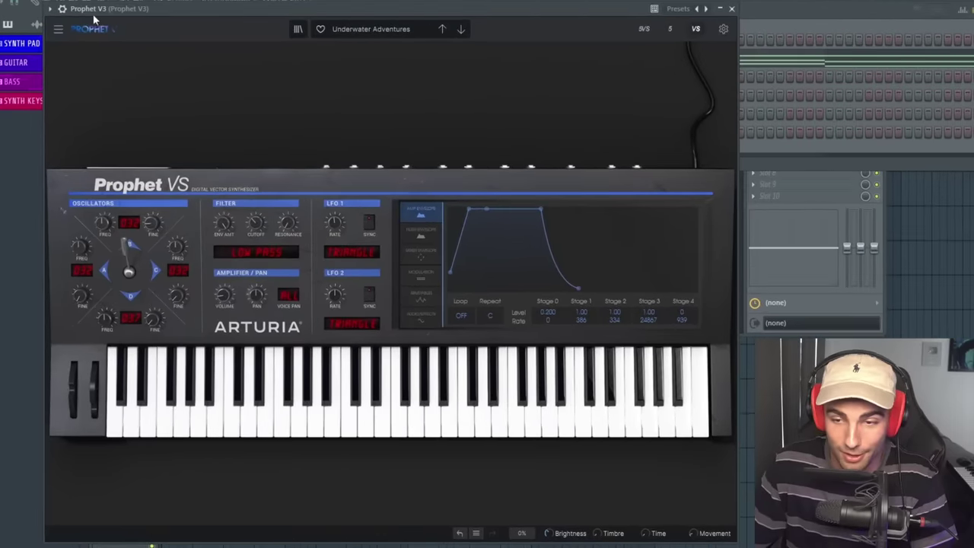
pyautogui.click(320, 70)
pyautogui.moveTo(323, 78)
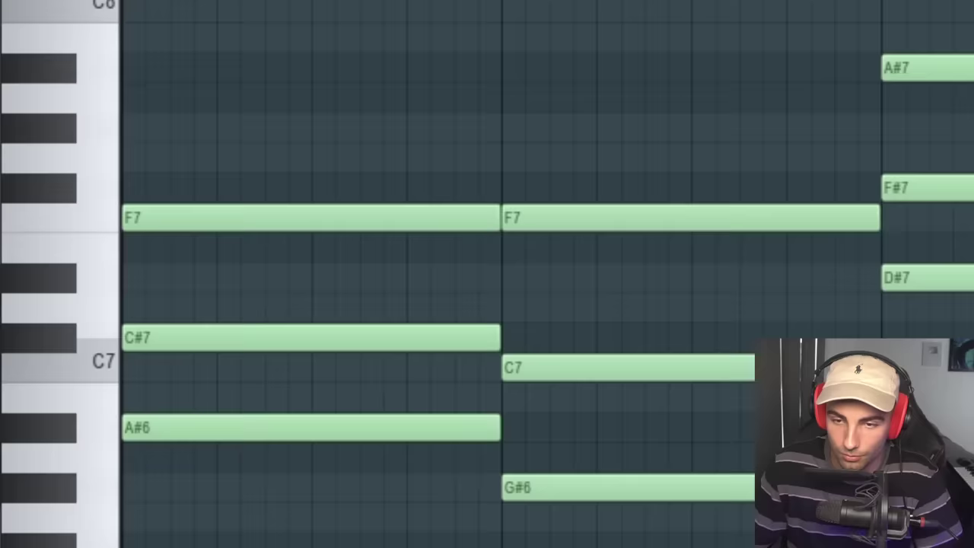
pyautogui.press('space')
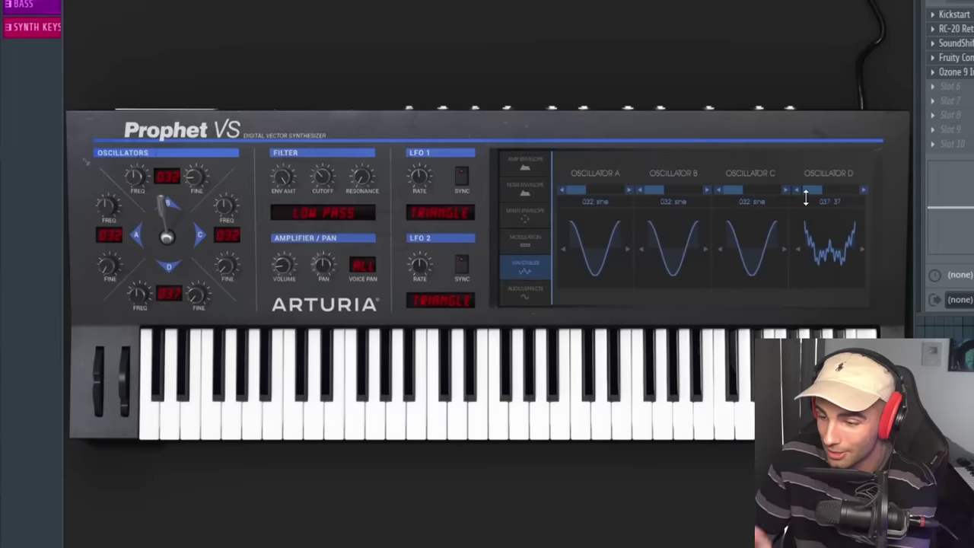
# Switch oscillator D to the 032 sine wave and shift the vector mix toward oscillator C.
pyautogui.moveTo(817, 191); pyautogui.dragTo(817, 198)
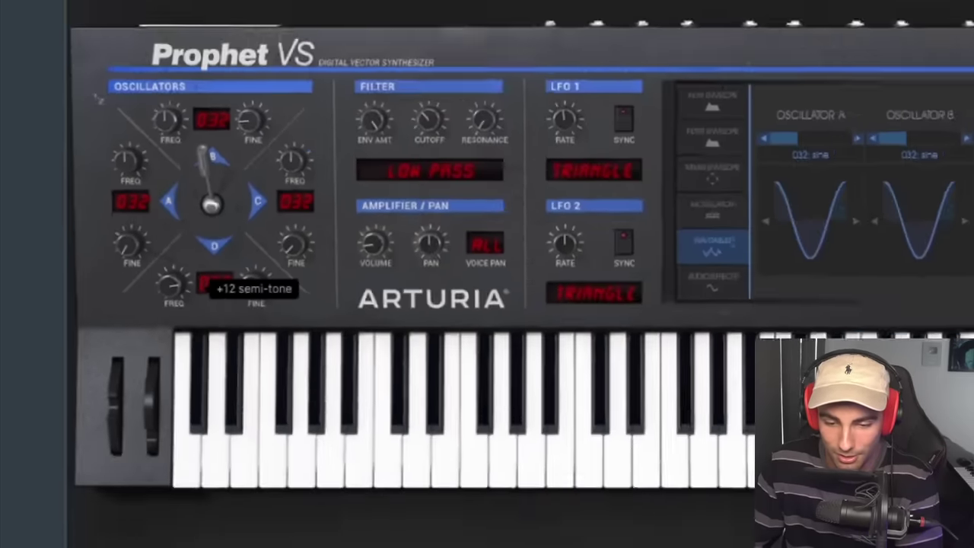
pyautogui.click(456, 132)
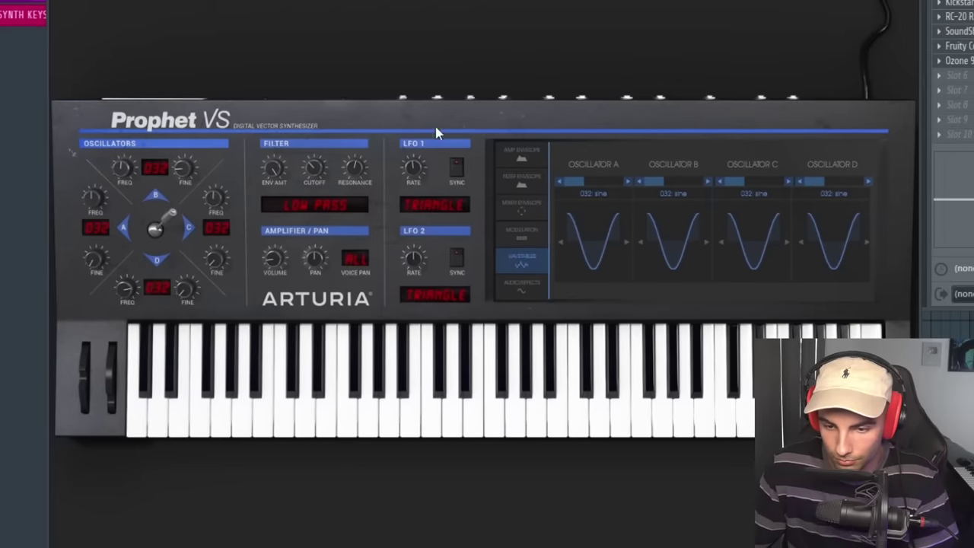
# In the mixer, review the Prophet insert's Kickstart, Fruity Compressor and Ozone 9 Imager effects.
pyautogui.moveTo(126, 298)
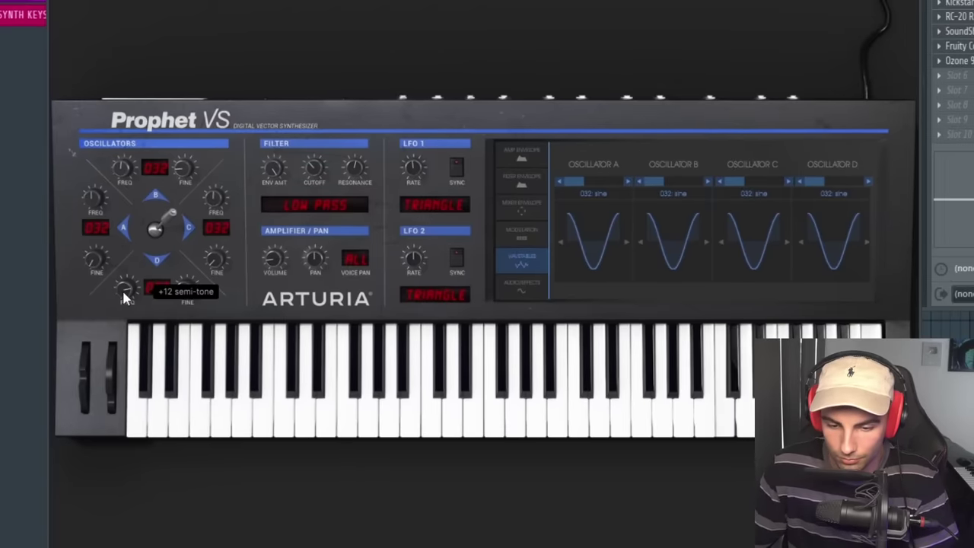
pyautogui.press('F9')
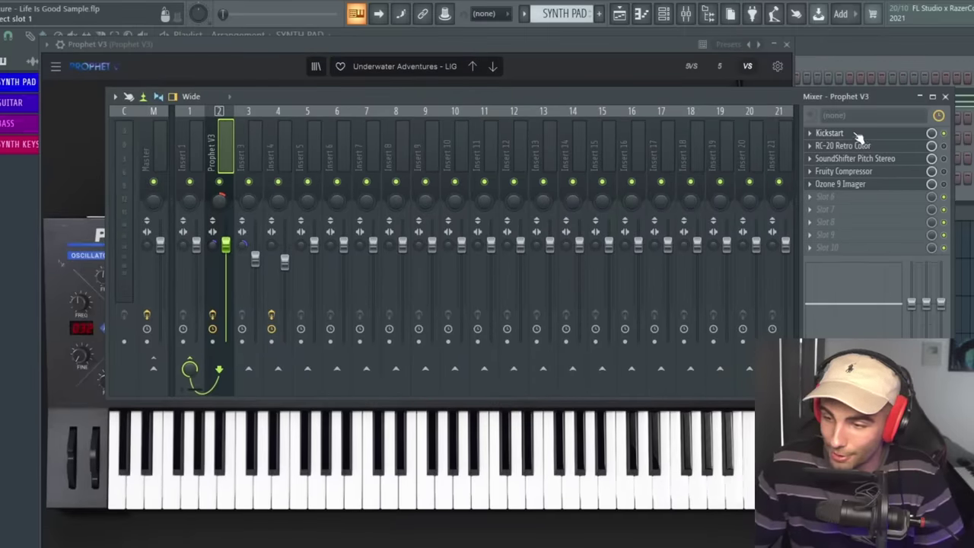
pyautogui.click(858, 134)
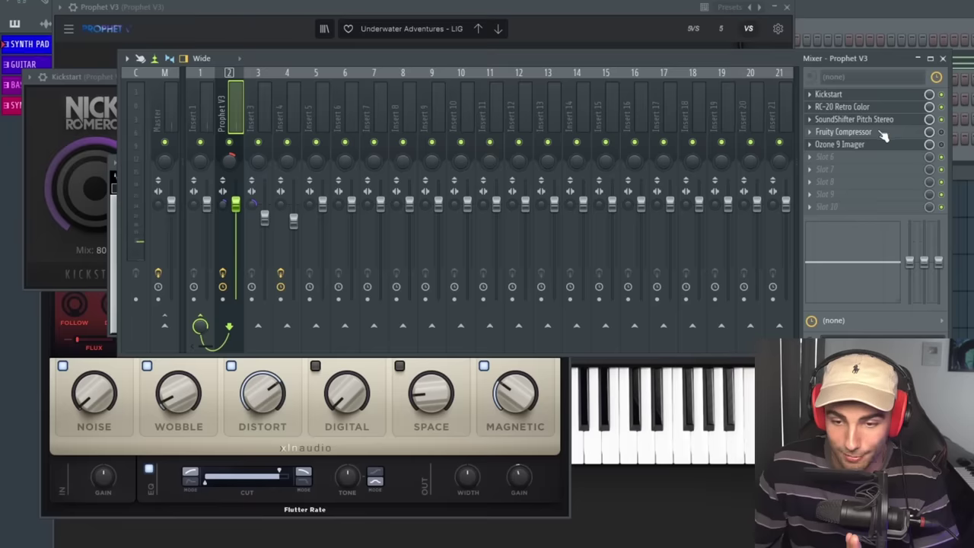
pyautogui.click(847, 132)
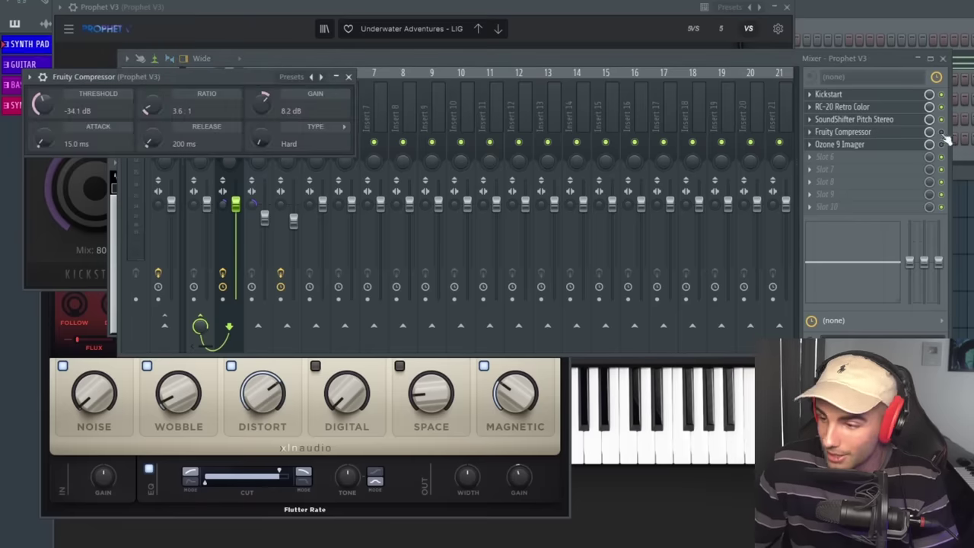
pyautogui.click(850, 146)
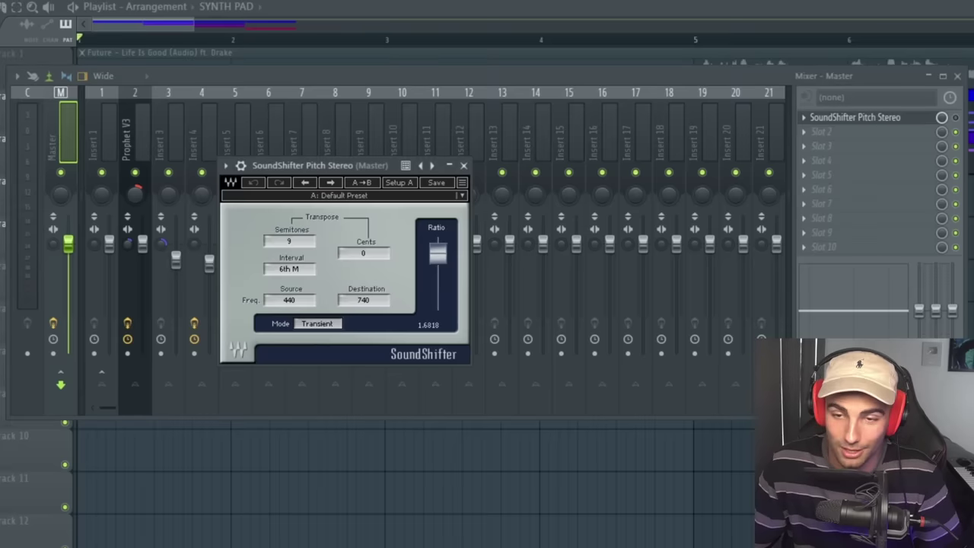
# Play the song through the master's SoundShifter Pitch Stereo 9-semitone shift.
pyautogui.press('space')
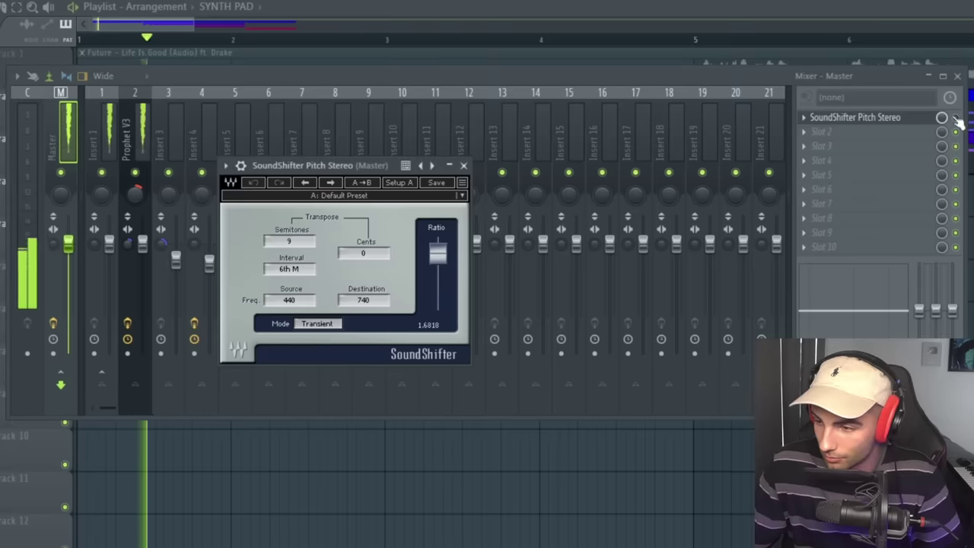
pyautogui.click(958, 121)
pyautogui.click(870, 119)
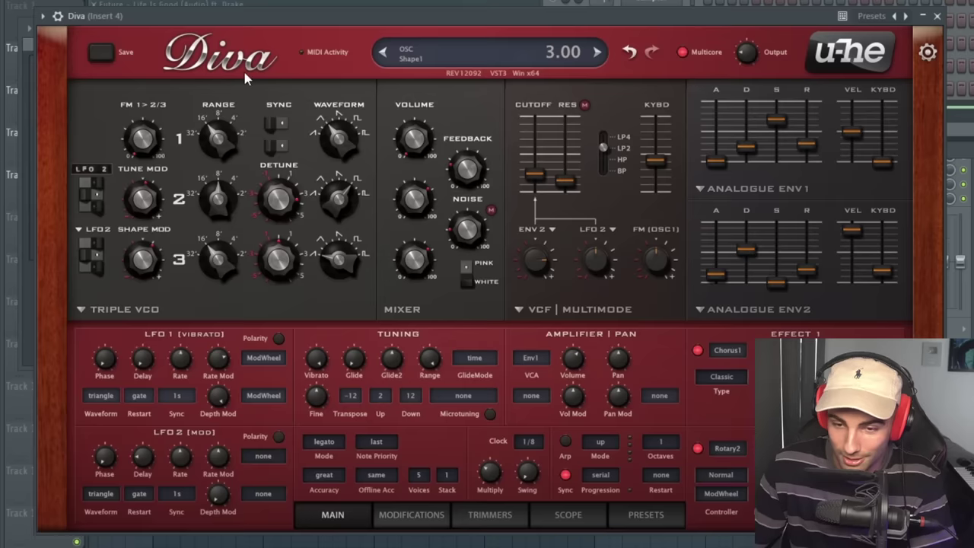
# Browse Diva's preset library, then close the mixer to reveal the playlist clips.
pyautogui.click(648, 522)
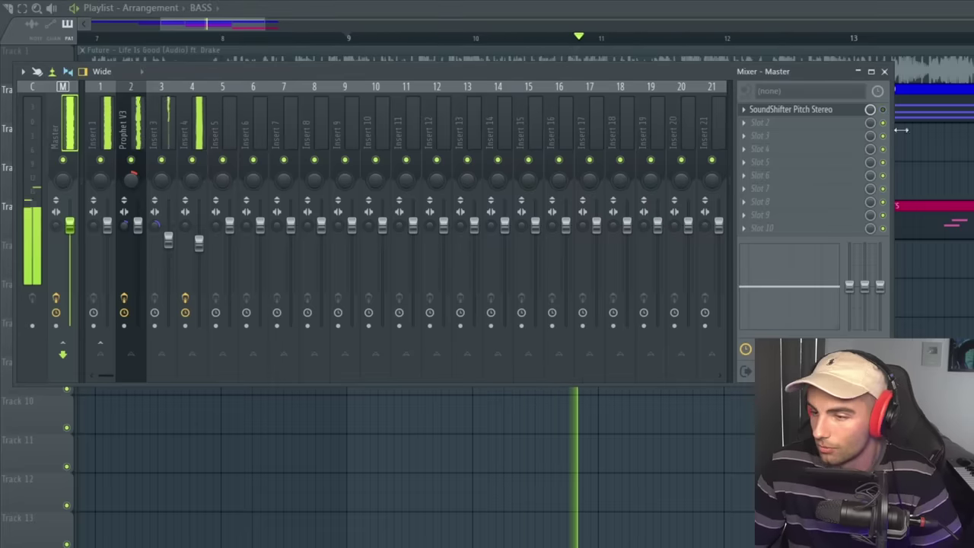
pyautogui.press('F9')
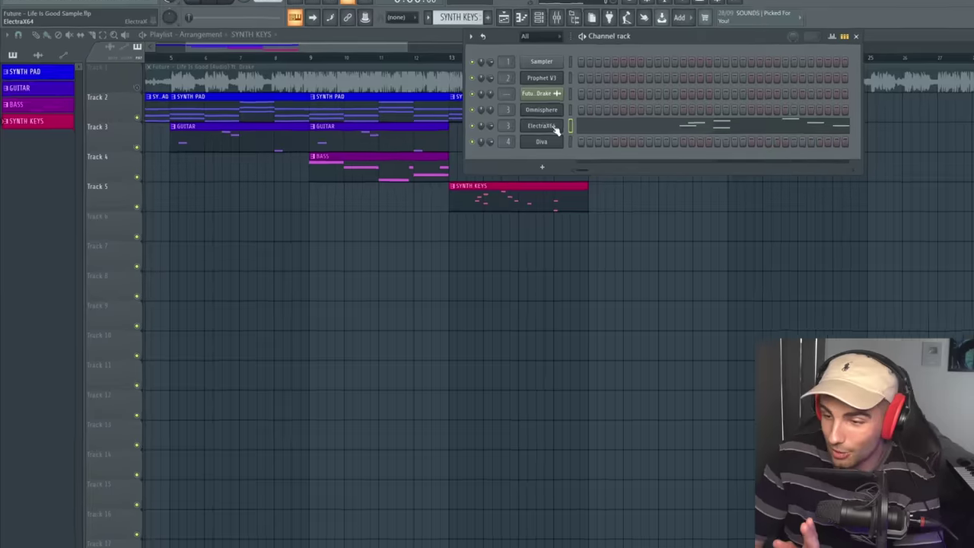
# Open the ElectraX synth from the synth keys channel in the Channel rack.
pyautogui.click(556, 131)
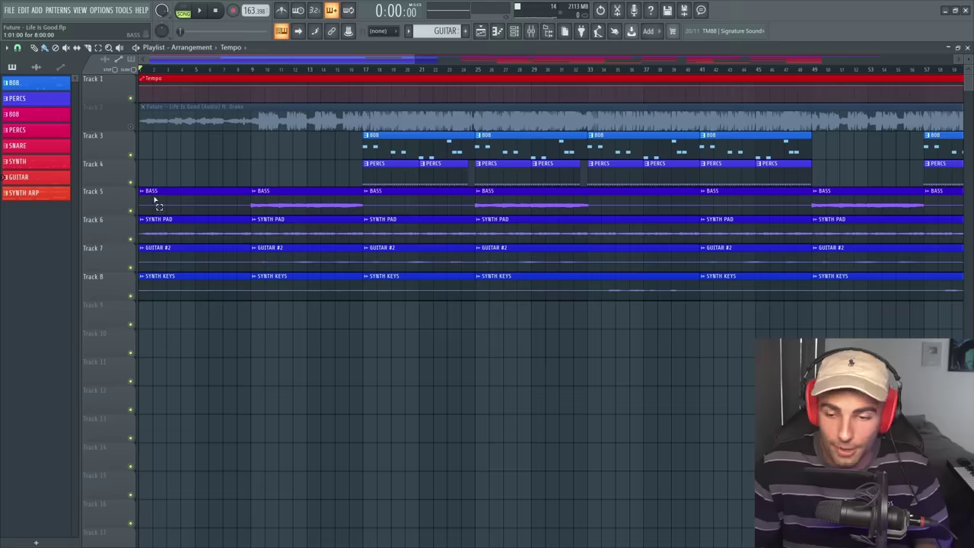
pyautogui.click(243, 391)
pyautogui.doubleClick(301, 204)
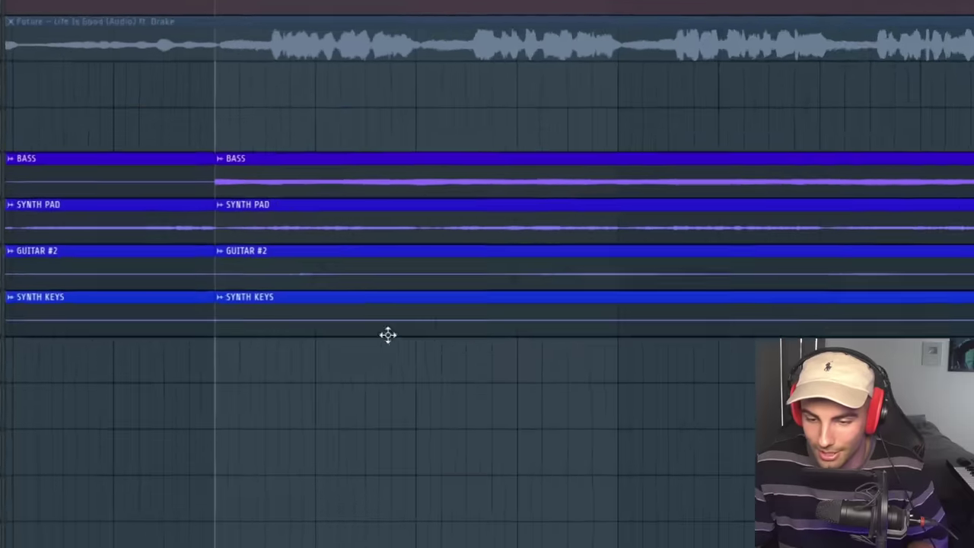
pyautogui.press('space')
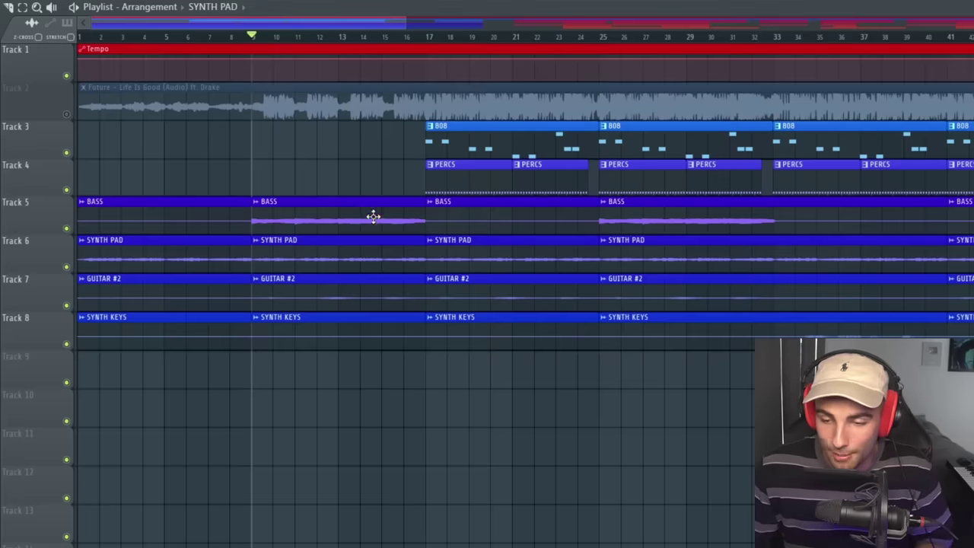
pyautogui.moveTo(373, 216); pyautogui.dragTo(63, 333)
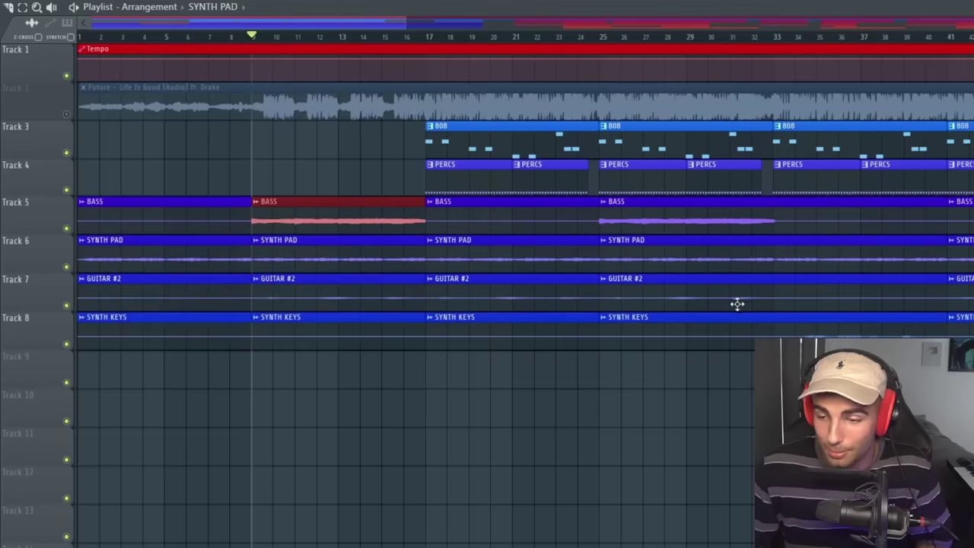
pyautogui.scroll(4, 738, 305)
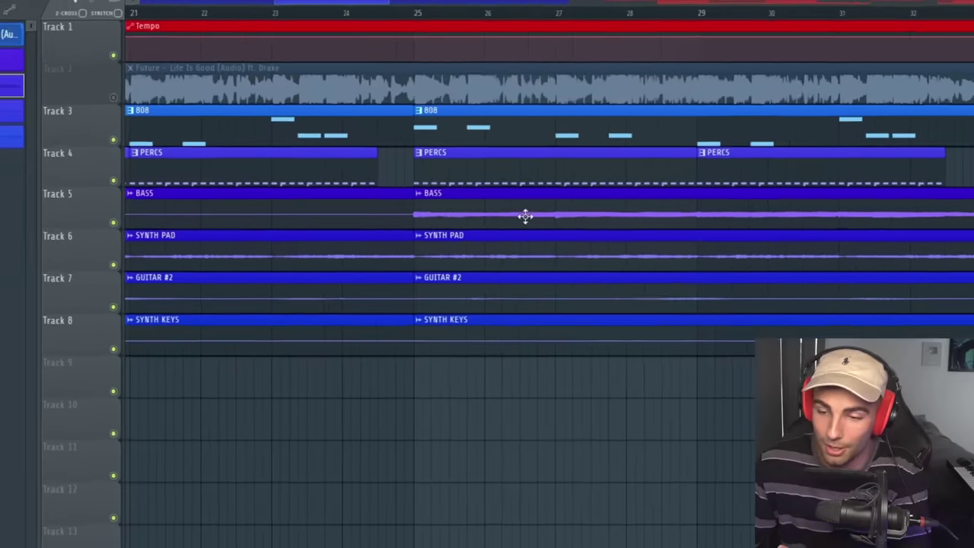
pyautogui.doubleClick(442, 227)
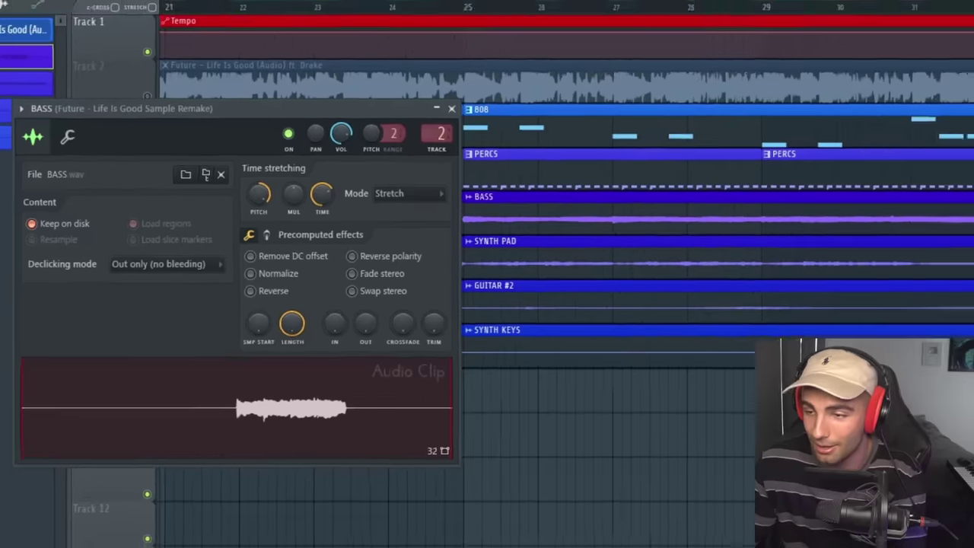
pyautogui.press('F9')
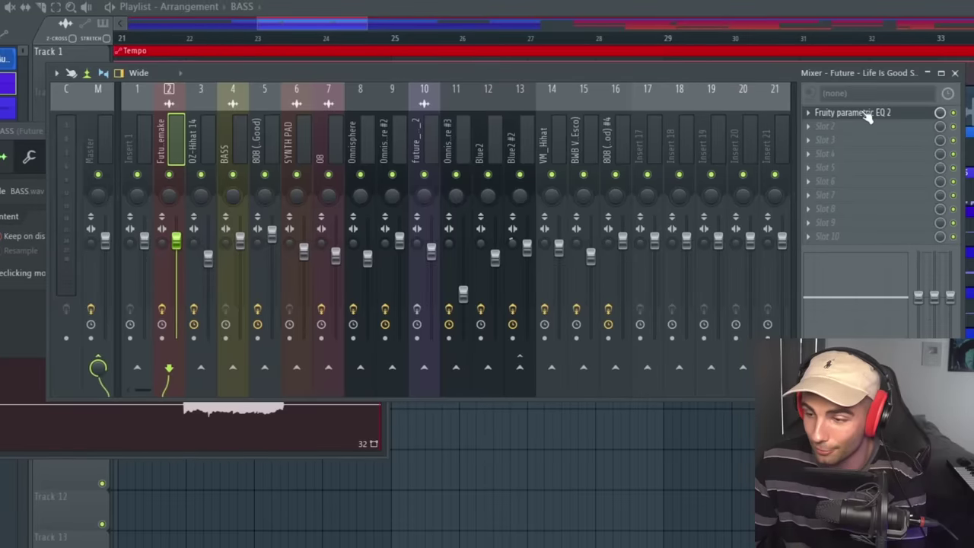
pyautogui.click(868, 116)
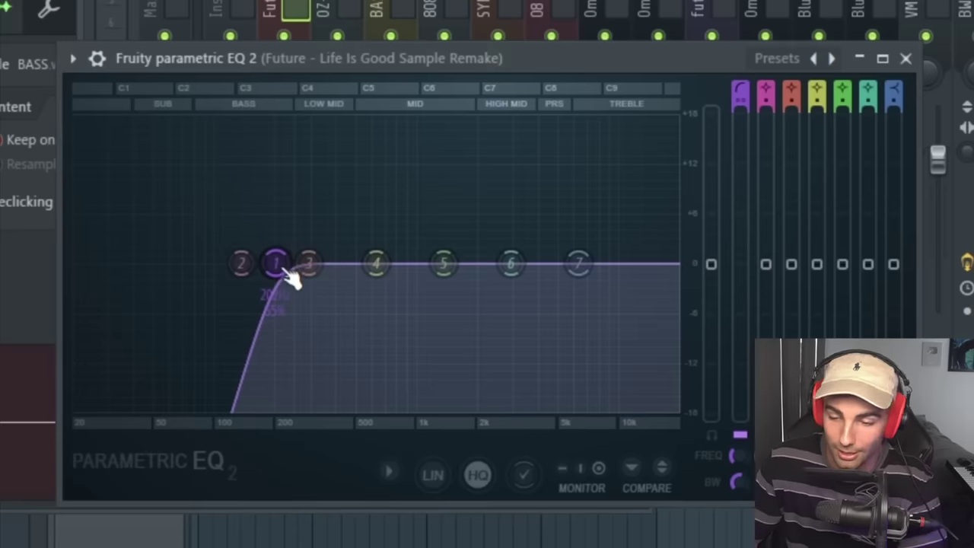
pyautogui.click(715, 105)
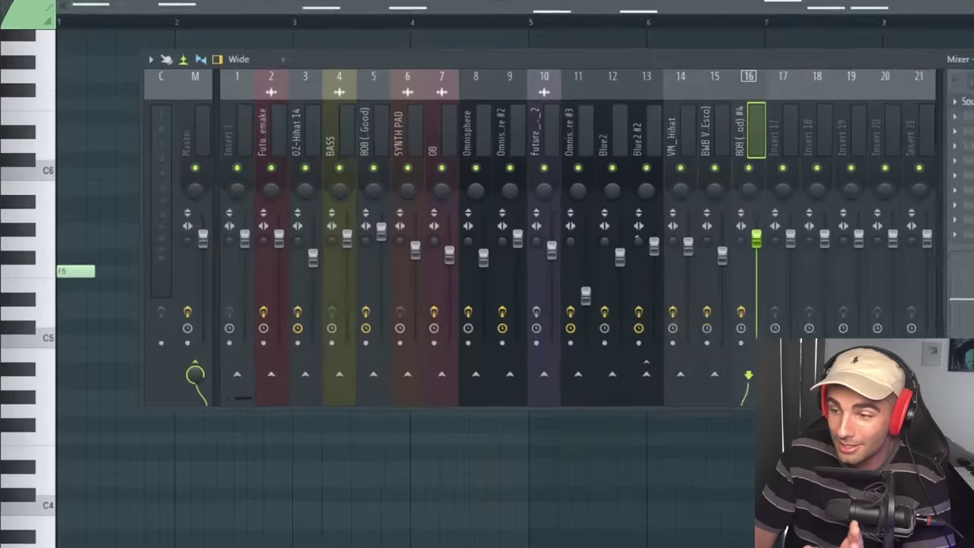
pyautogui.click(662, 124)
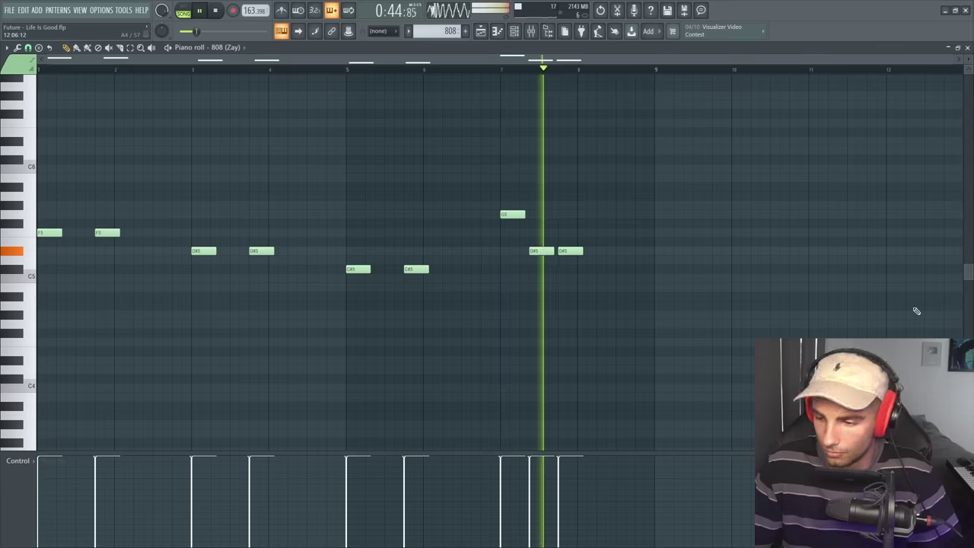
pyautogui.press('F5')
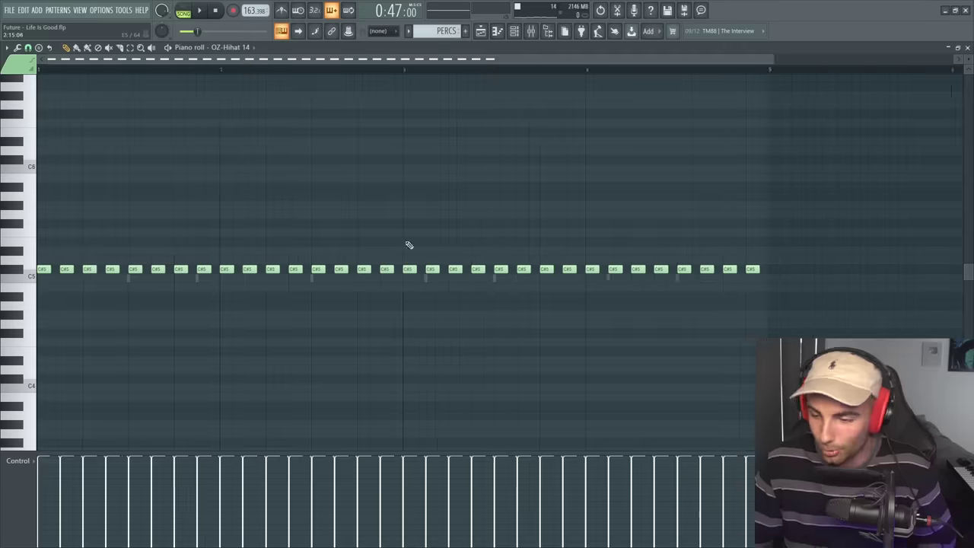
# Select the C#5 hi-hat notes, play the song, and bring the playlist with 071 settings forward.
pyautogui.moveTo(37, 203); pyautogui.dragTo(680, 352)
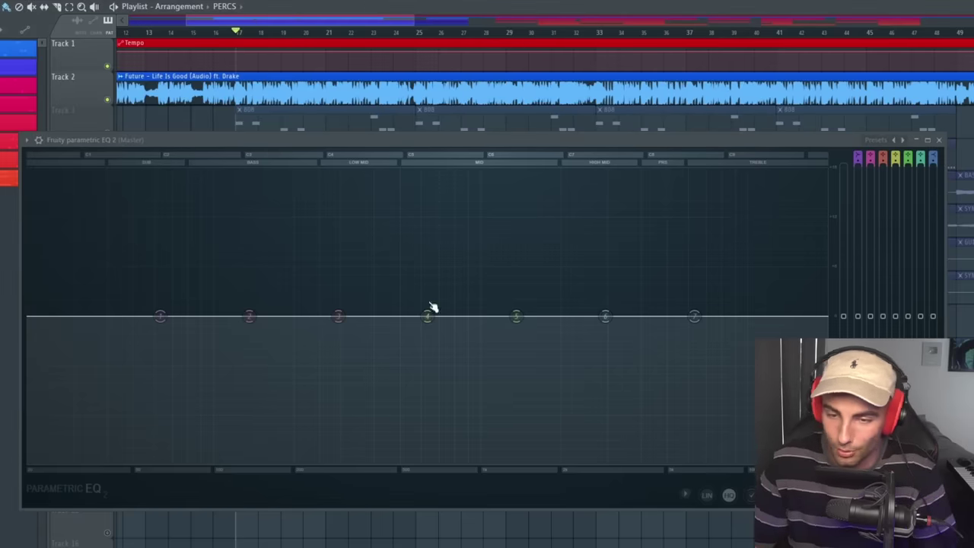
pyautogui.press('space')
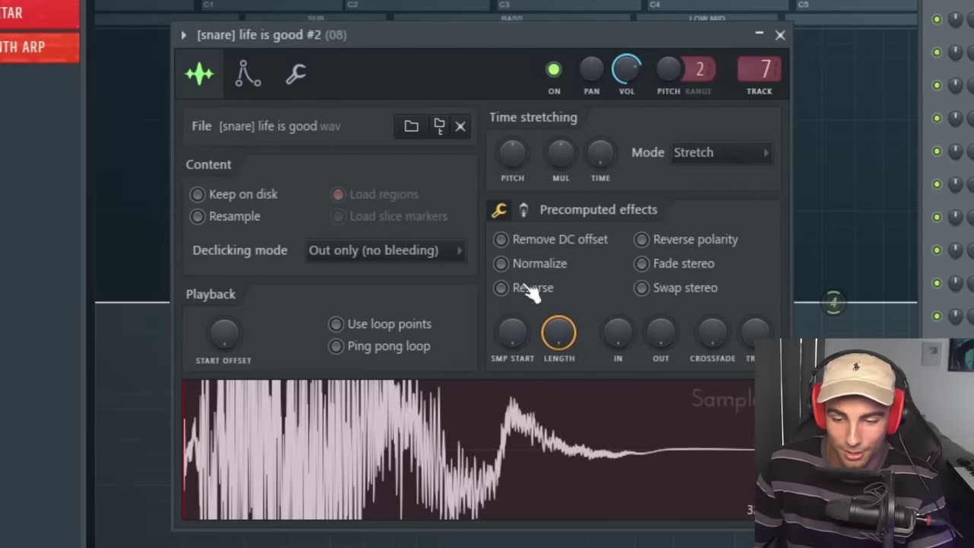
pyautogui.press('F5')
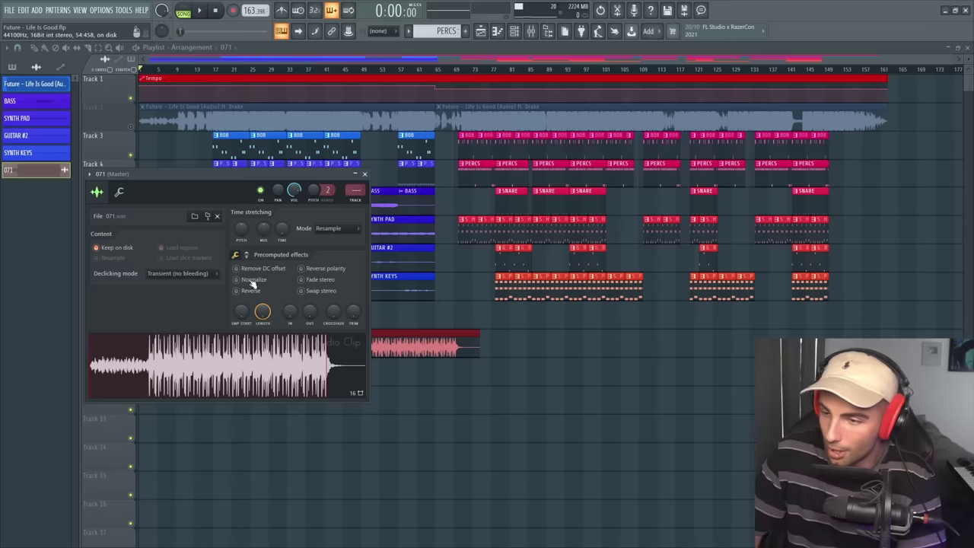
# Open Cymatics Origin on the master, sweep its resample frequency down, then up to 44100 Hz.
pyautogui.click(531, 32)
pyautogui.click(659, 142)
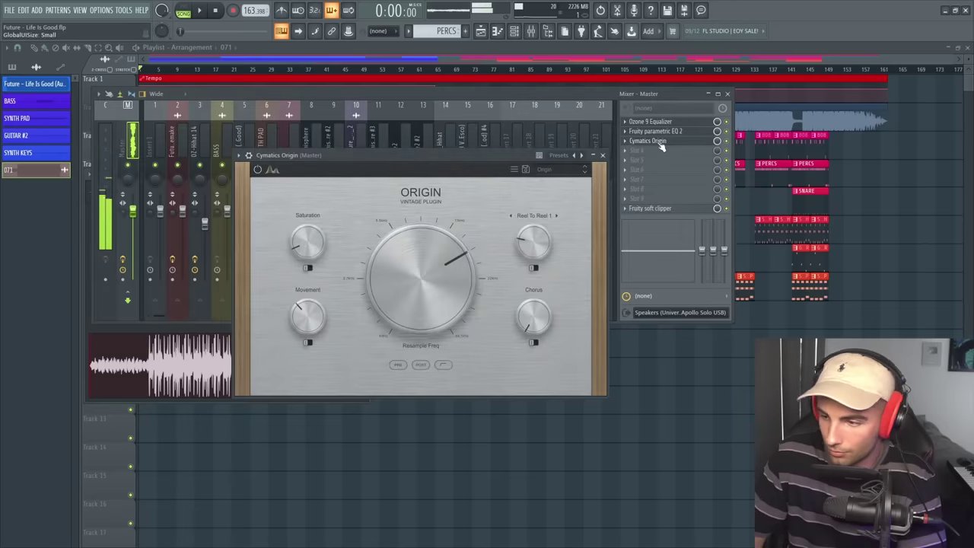
pyautogui.moveTo(442, 248); pyautogui.dragTo(432, 278)
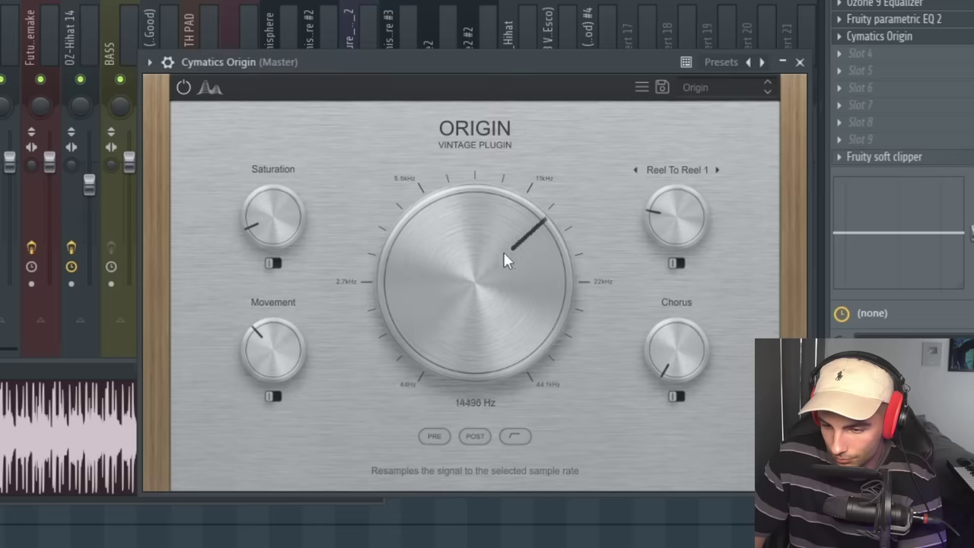
pyautogui.moveTo(495, 282); pyautogui.dragTo(470, 281)
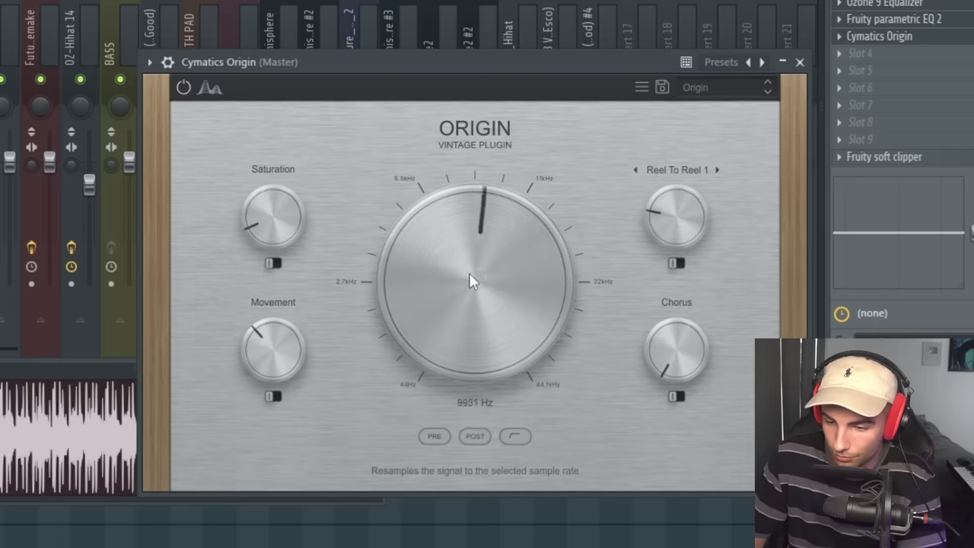
pyautogui.moveTo(482, 217); pyautogui.dragTo(506, 178)
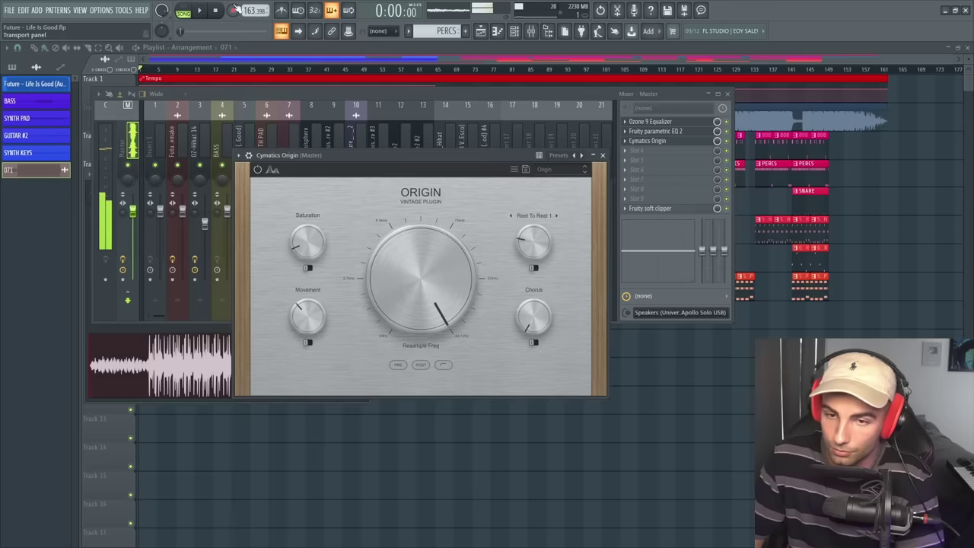
pyautogui.click(217, 10)
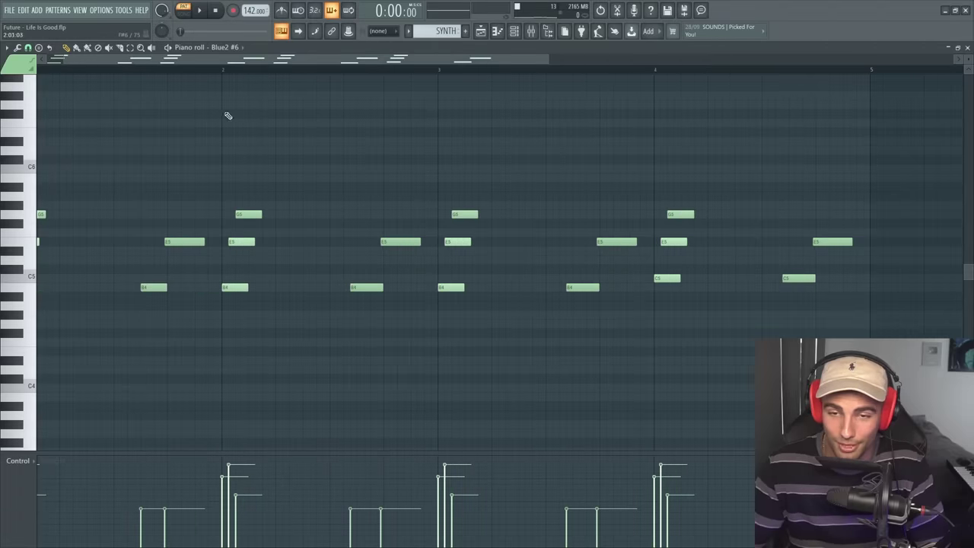
# Play the Blue2 synth pattern in the piano roll.
pyautogui.click(200, 10)
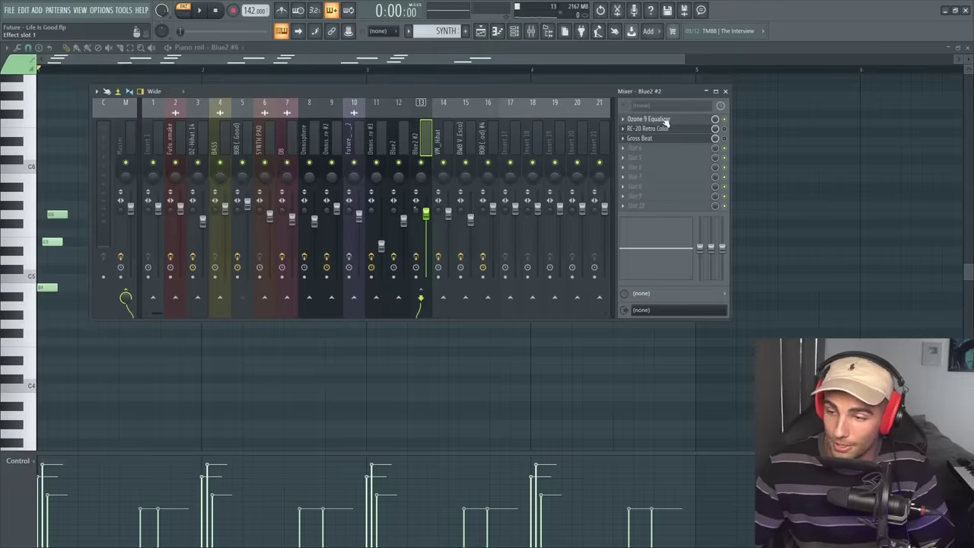
# Set Ozone 9 band 5 to Brickwall Low-Pass and pull parametric EQ band 7 to ~1.9 kHz with a softer slope.
pyautogui.click(663, 120)
pyautogui.click(468, 285)
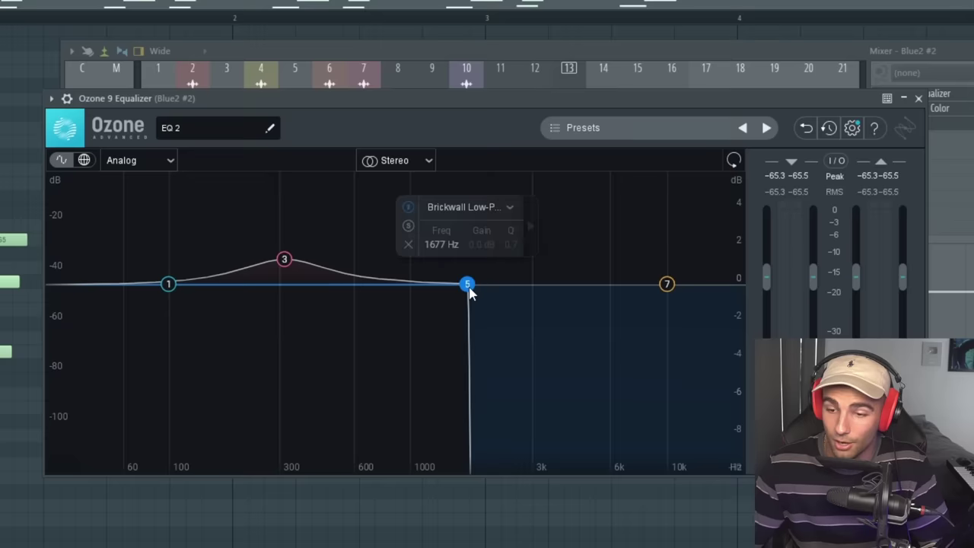
pyautogui.click(459, 209)
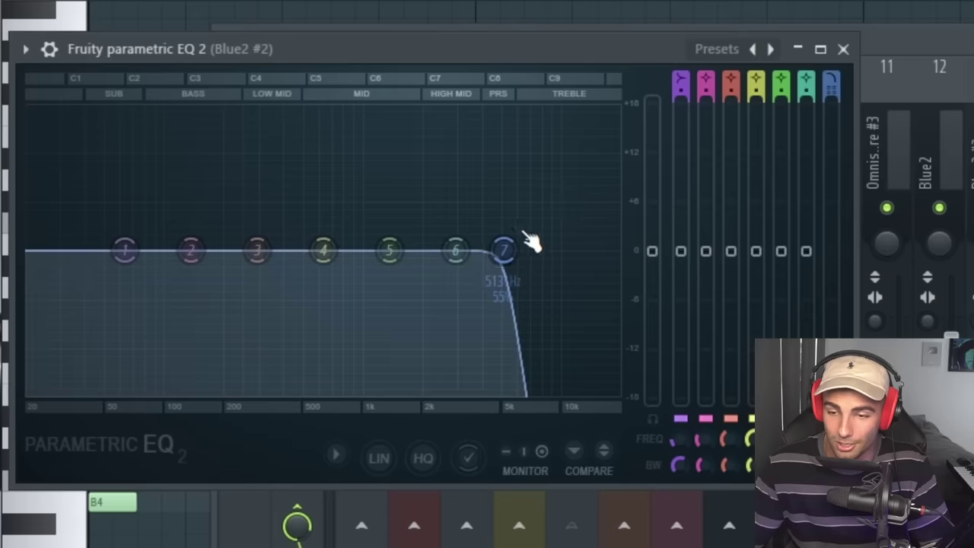
pyautogui.moveTo(503, 249); pyautogui.dragTo(429, 255)
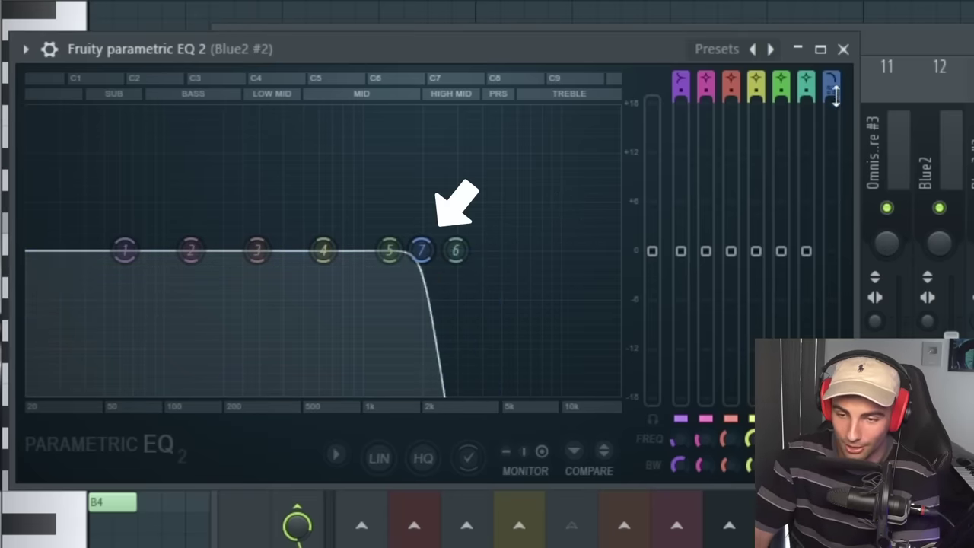
pyautogui.moveTo(834, 93); pyautogui.dragTo(835, 99)
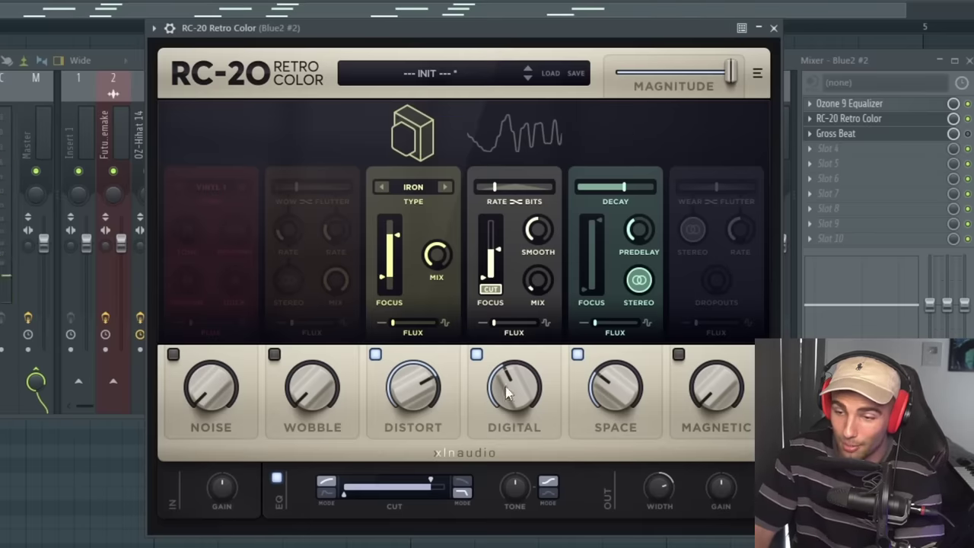
# Toggle RC-20's Digital module off and on, then view the Ozone 9 Equalizer, RC-20 and Gross Beat.
pyautogui.click(476, 355)
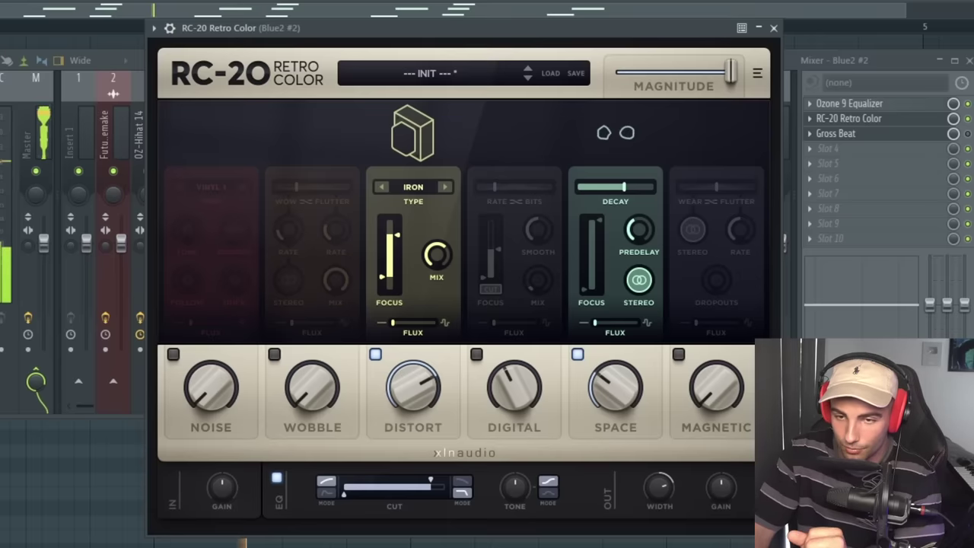
pyautogui.click(477, 354)
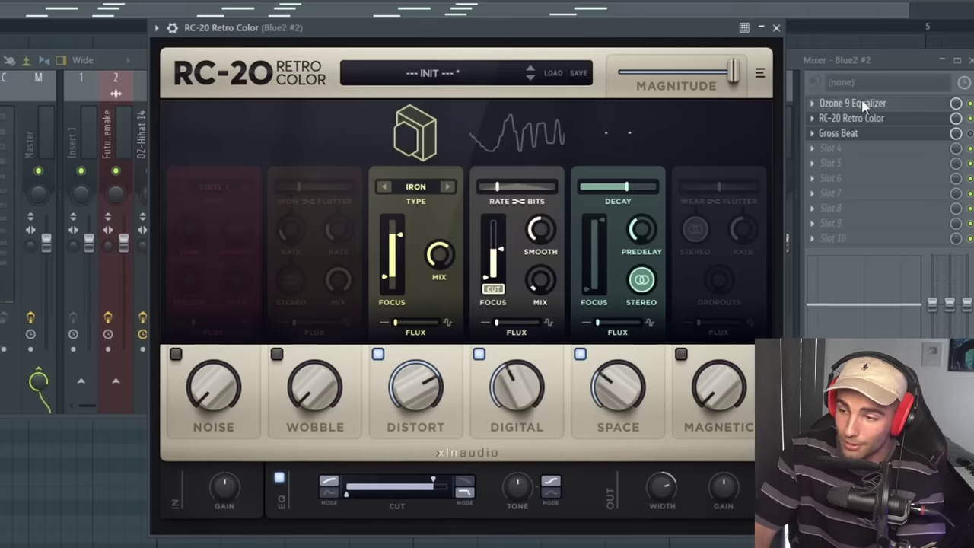
pyautogui.click(862, 107)
pyautogui.click(951, 113)
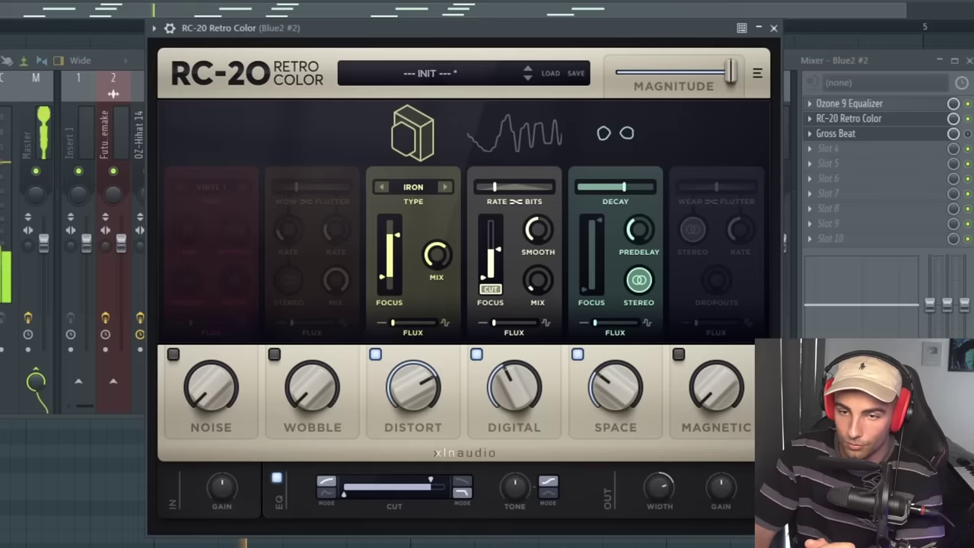
pyautogui.click(910, 133)
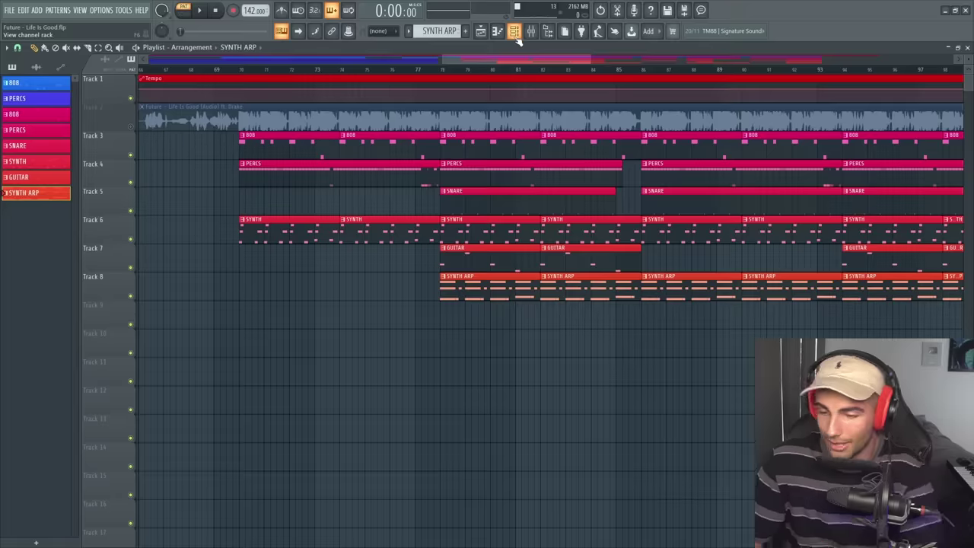
# Open Blue II from the channel rack, browse its presets, and view the insert's parametric EQ.
pyautogui.press('F6')
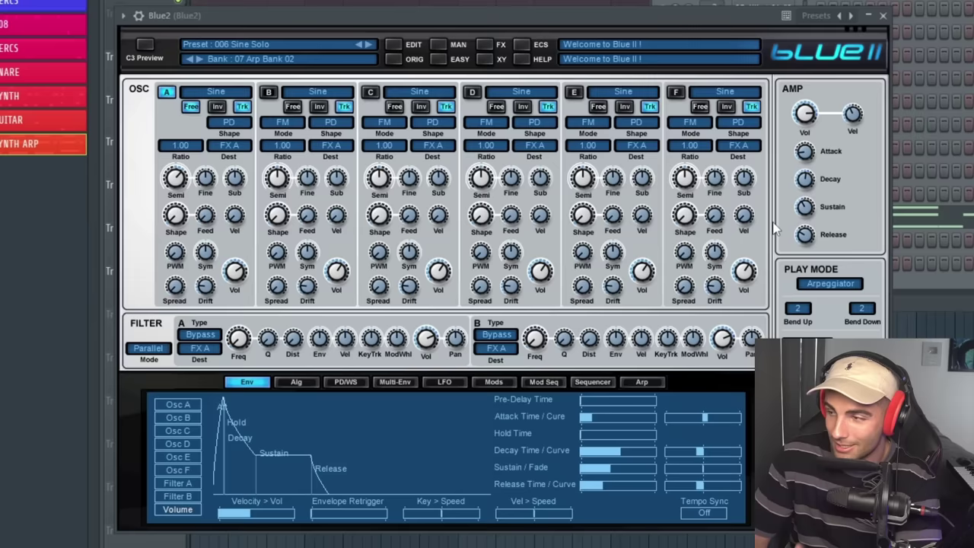
pyautogui.click(441, 45)
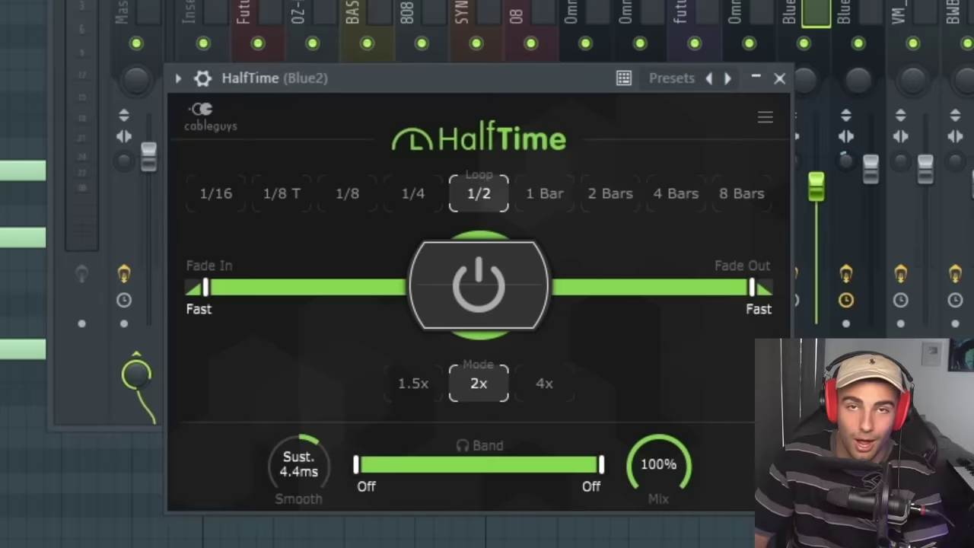
pyautogui.click(868, 54)
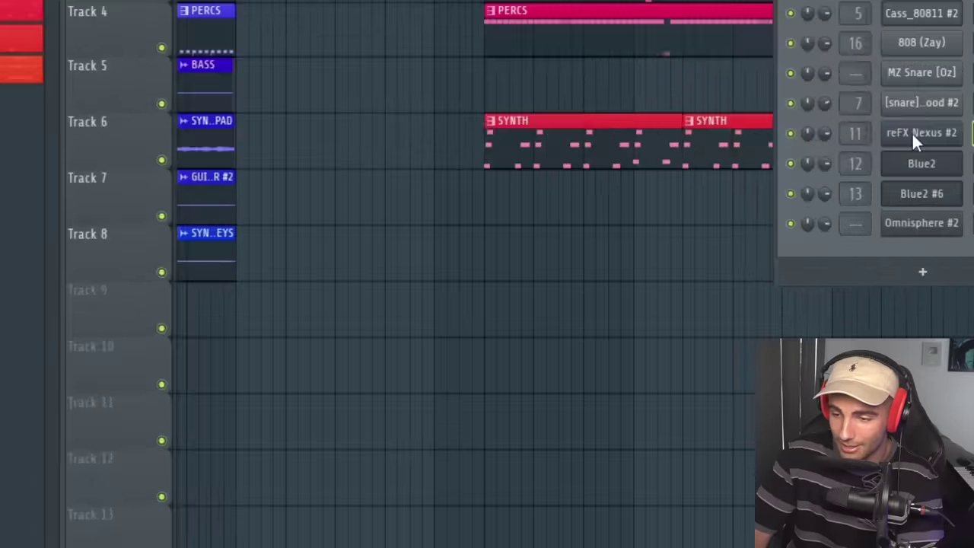
# Open the reFX Nexus guitar instrument and the Omnisphere #3 insert's RC-20 effect in the mixer.
pyautogui.click(910, 131)
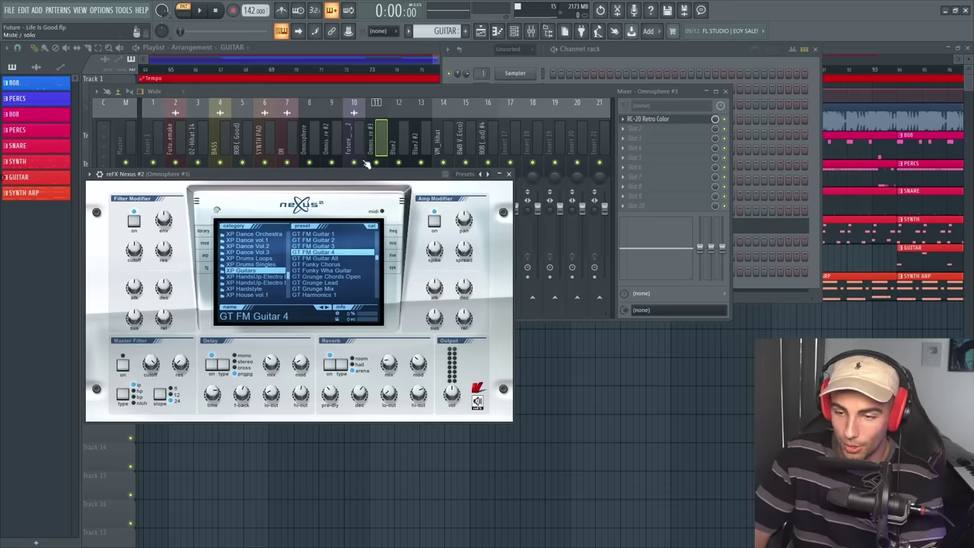
pyautogui.press('F9')
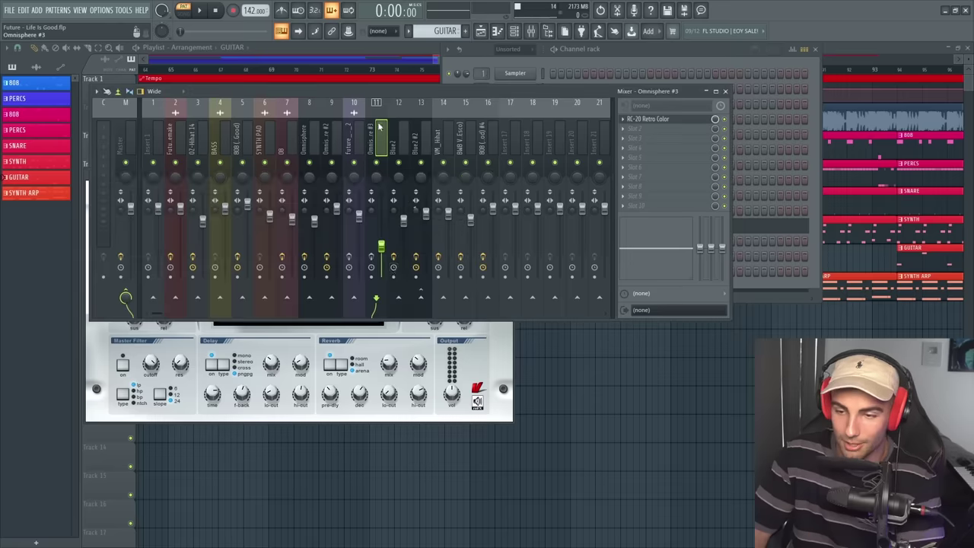
pyautogui.click(653, 119)
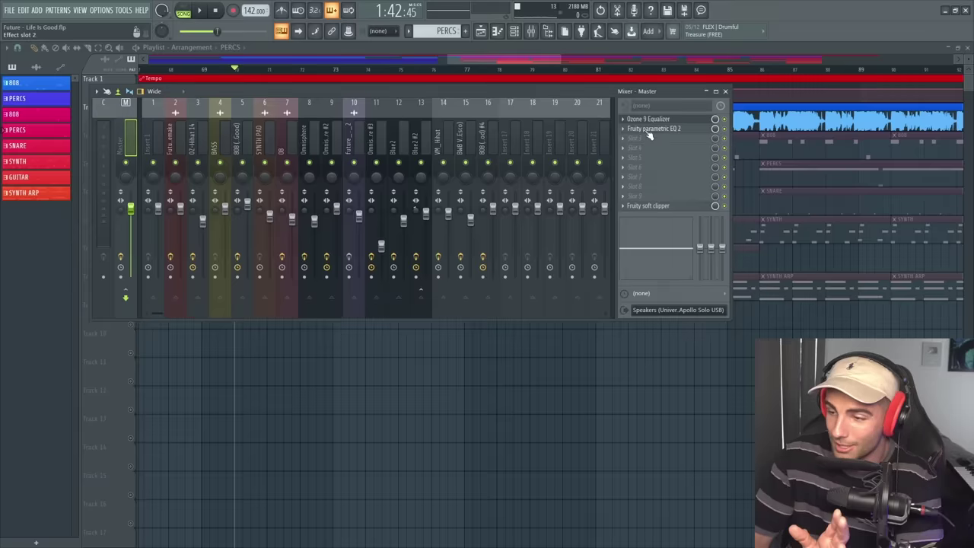
# Open Fruity parametric EQ 2 on the Master insert as a detached window.
pyautogui.click(650, 129)
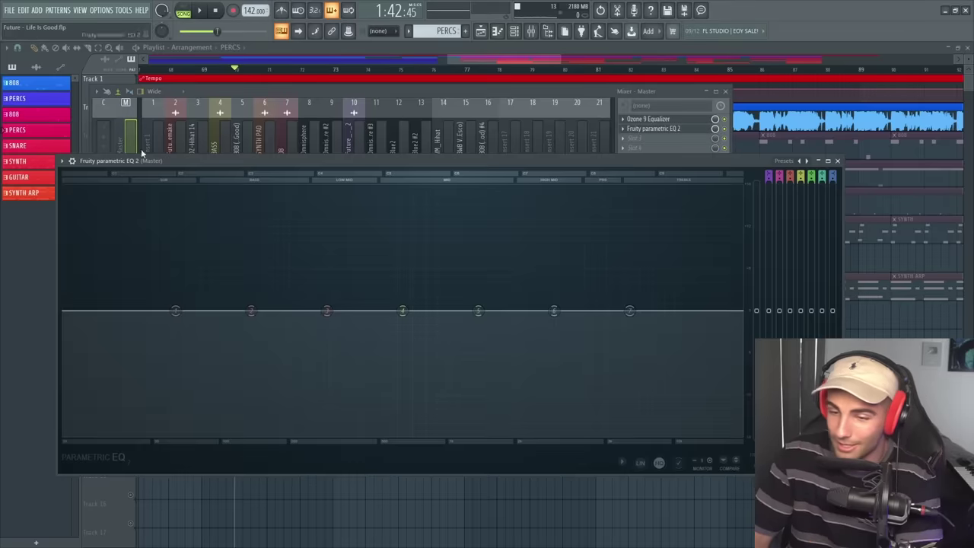
pyautogui.click(61, 161)
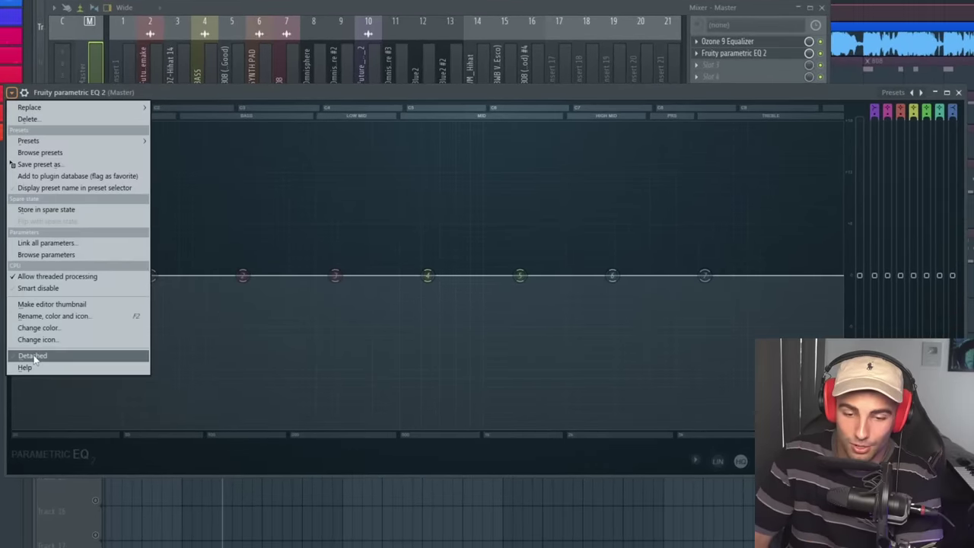
pyautogui.click(32, 356)
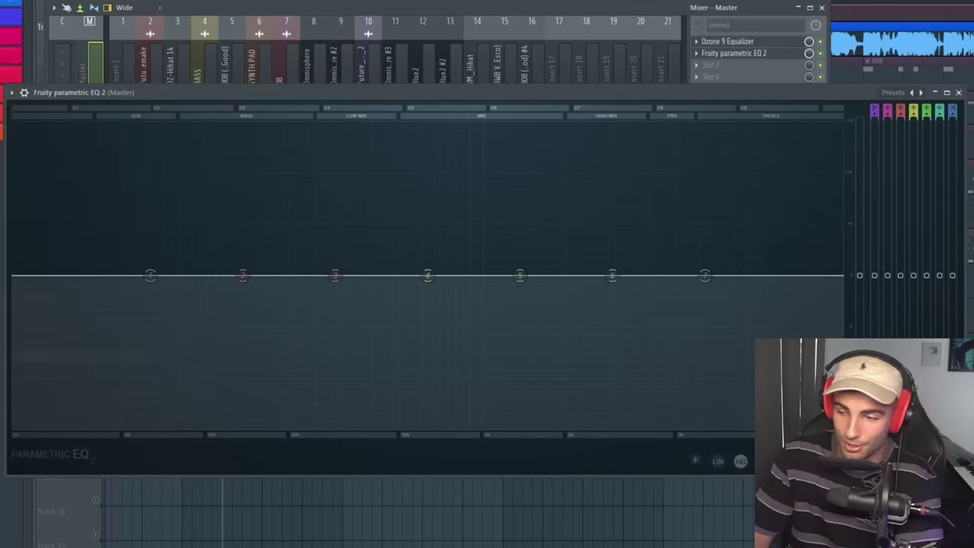
pyautogui.click(405, 77)
# Play the hi-hat and the original song to compare spectra, then view the VM_Hihat insert's EQ.
pyautogui.press('space')
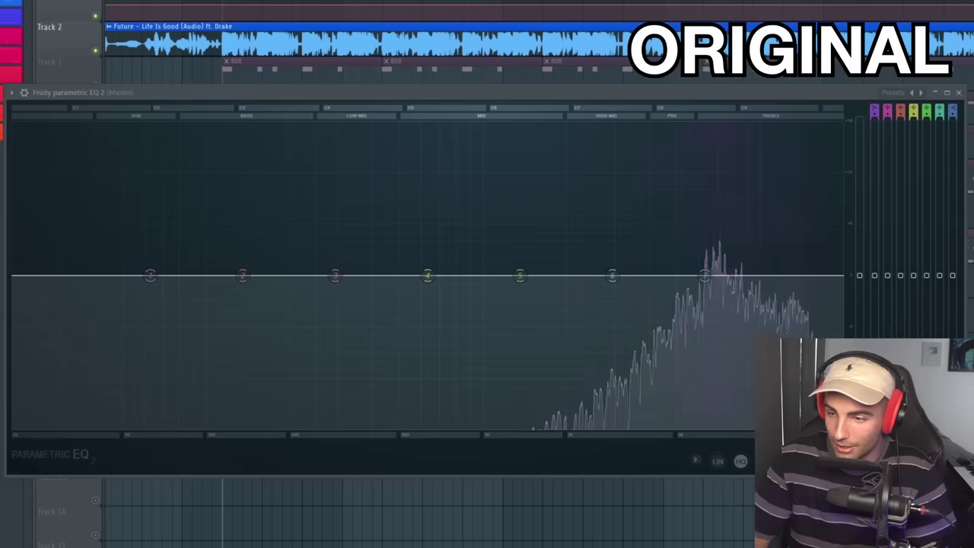
pyautogui.press('space')
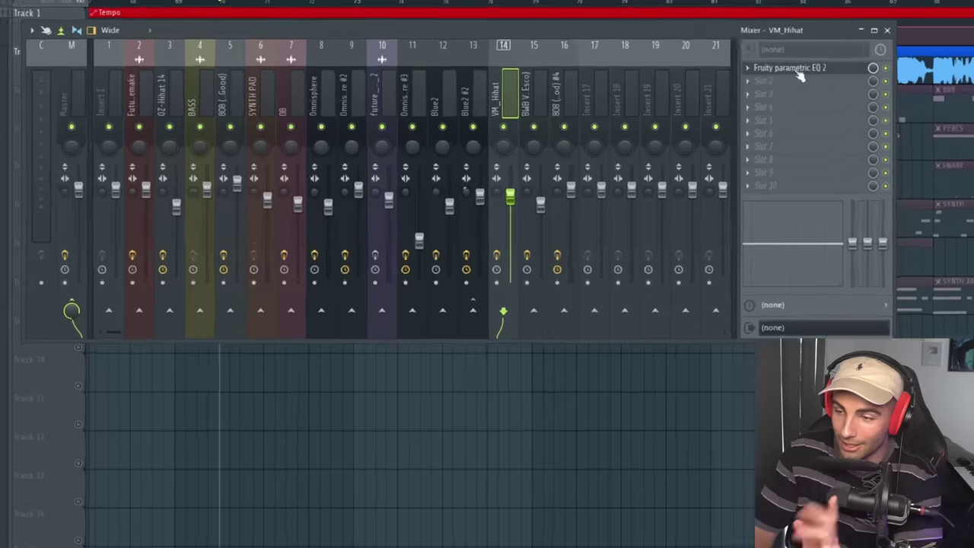
pyautogui.click(693, 93)
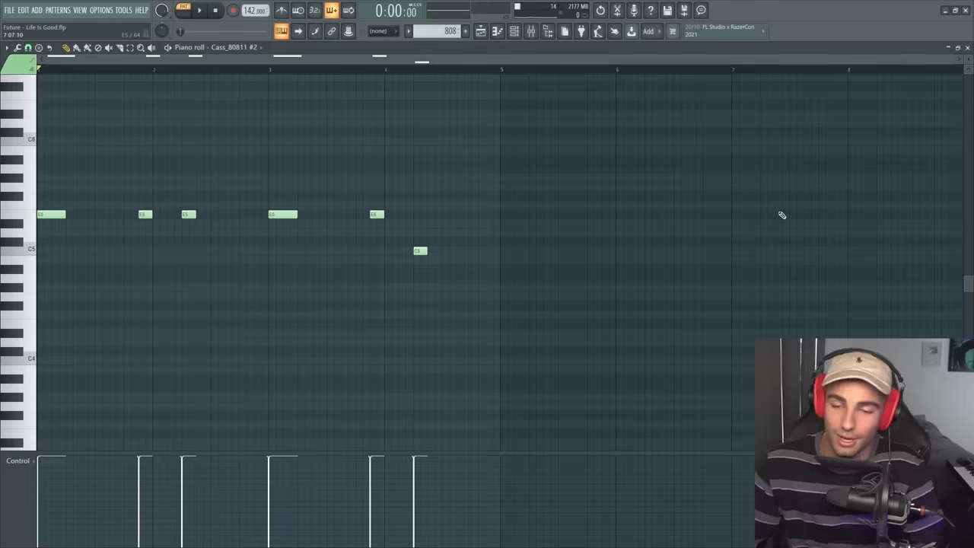
# Play the 808 pattern and view its Ozone 9 Exciter and Fruity parametric EQ 2.
pyautogui.press('space')
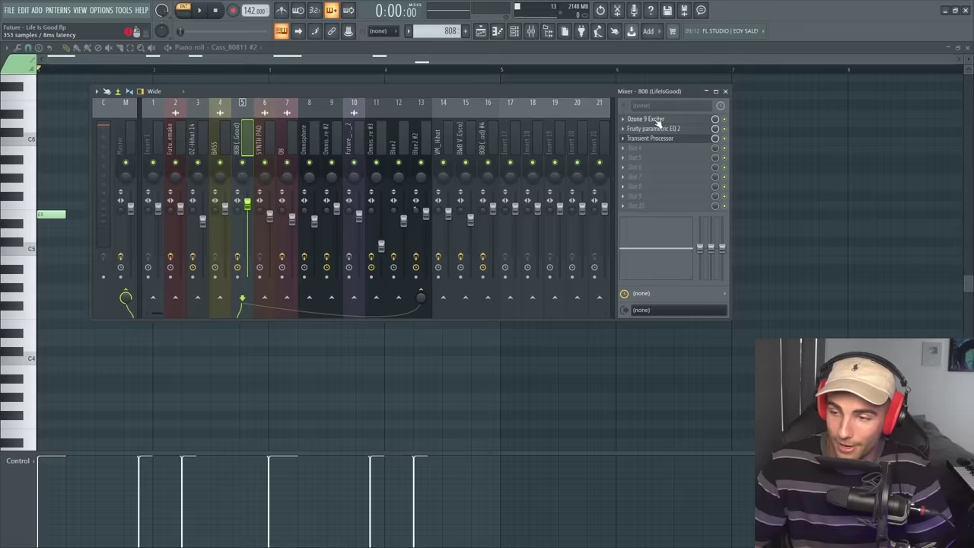
pyautogui.click(656, 119)
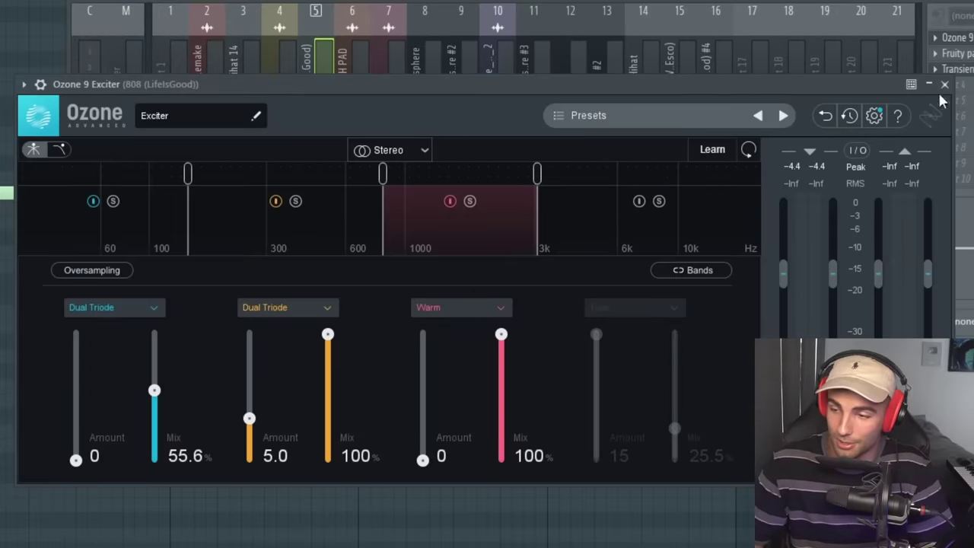
pyautogui.click(944, 84)
pyautogui.click(955, 54)
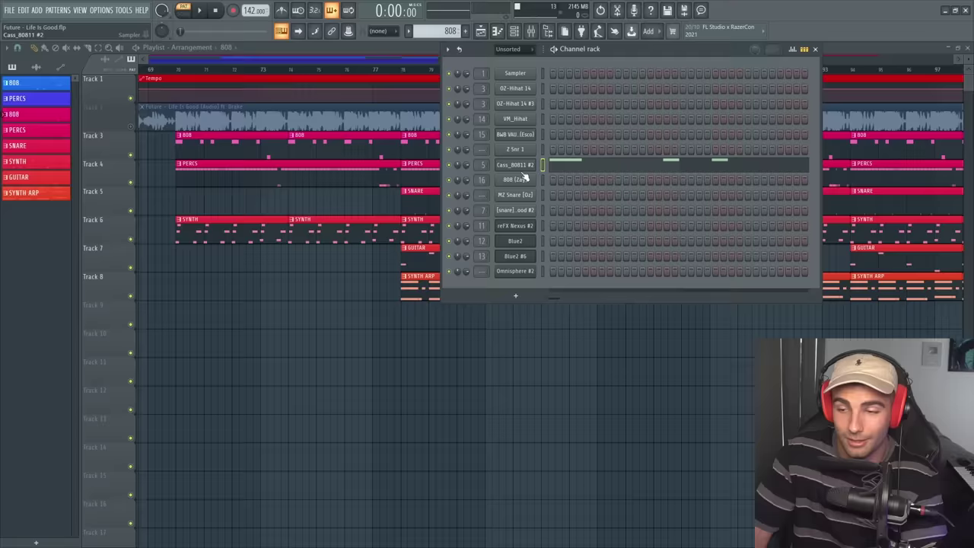
# Open the Cass_80811 #2 sampler and compare the 808 with the Transient Processor off and on.
pyautogui.click(515, 164)
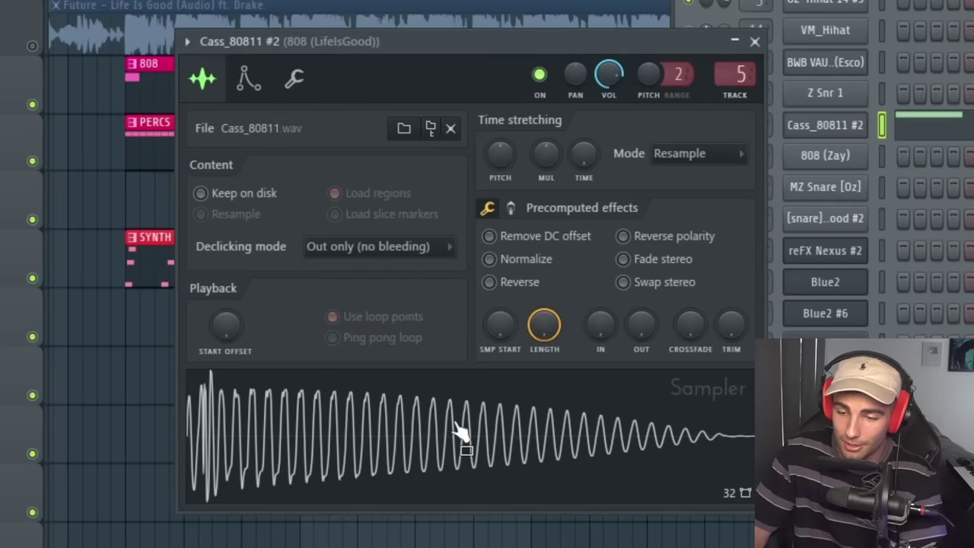
pyautogui.press('F9')
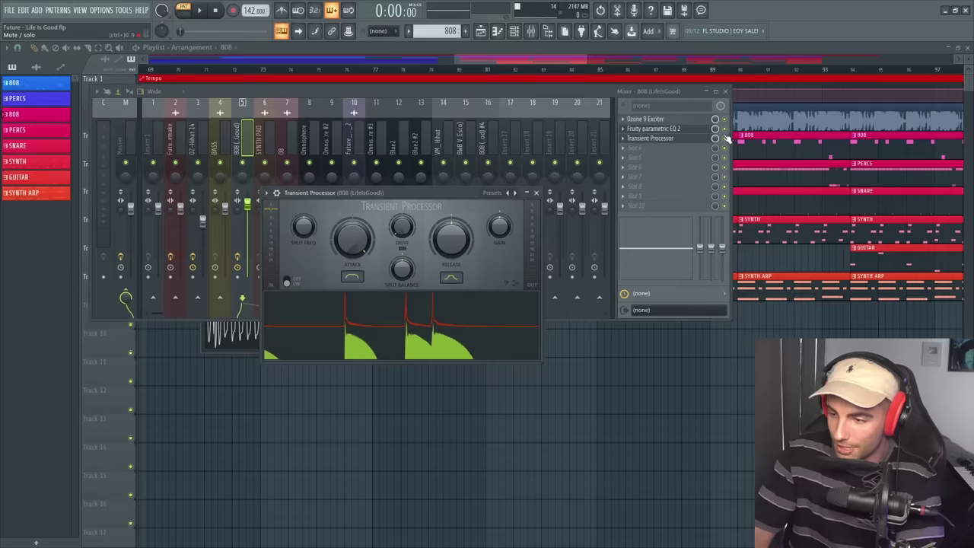
pyautogui.press('F9')
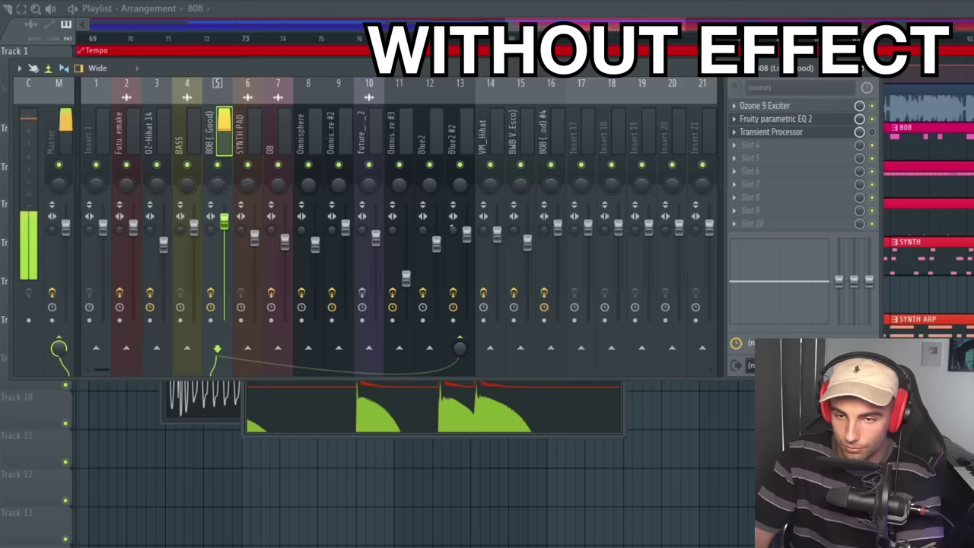
pyautogui.click(622, 410)
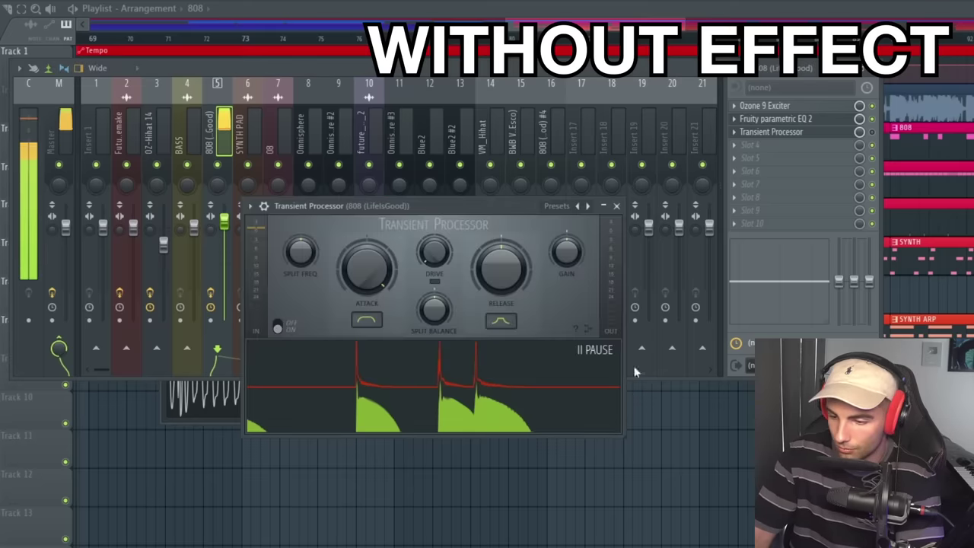
pyautogui.click(874, 141)
pyautogui.click(624, 404)
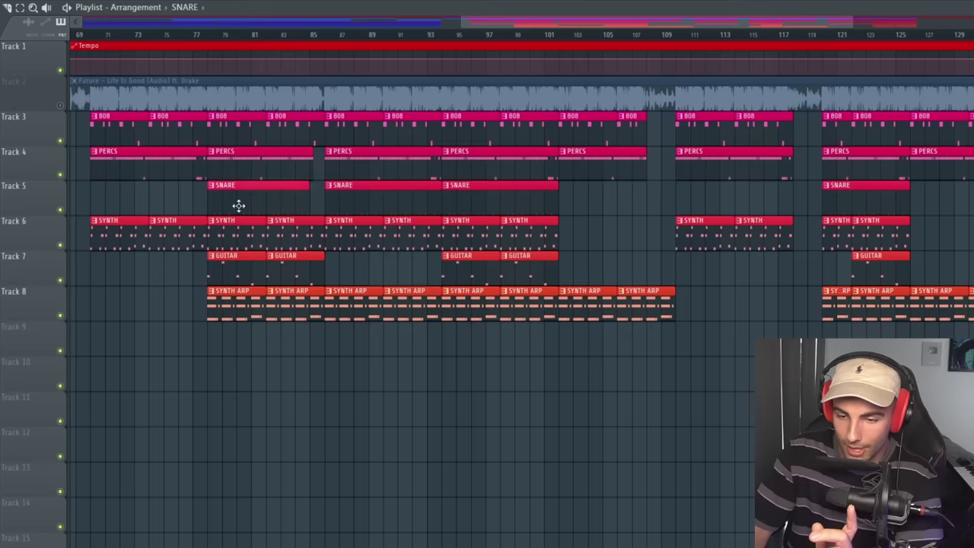
# Open the Z Snr 1 snare sampler settings from the channel rack.
pyautogui.press('F6')
pyautogui.click(544, 129)
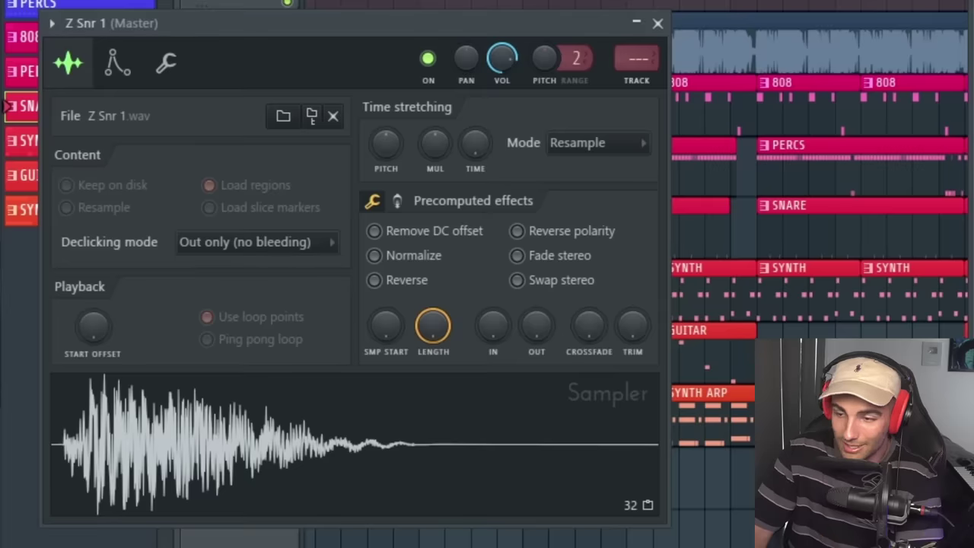